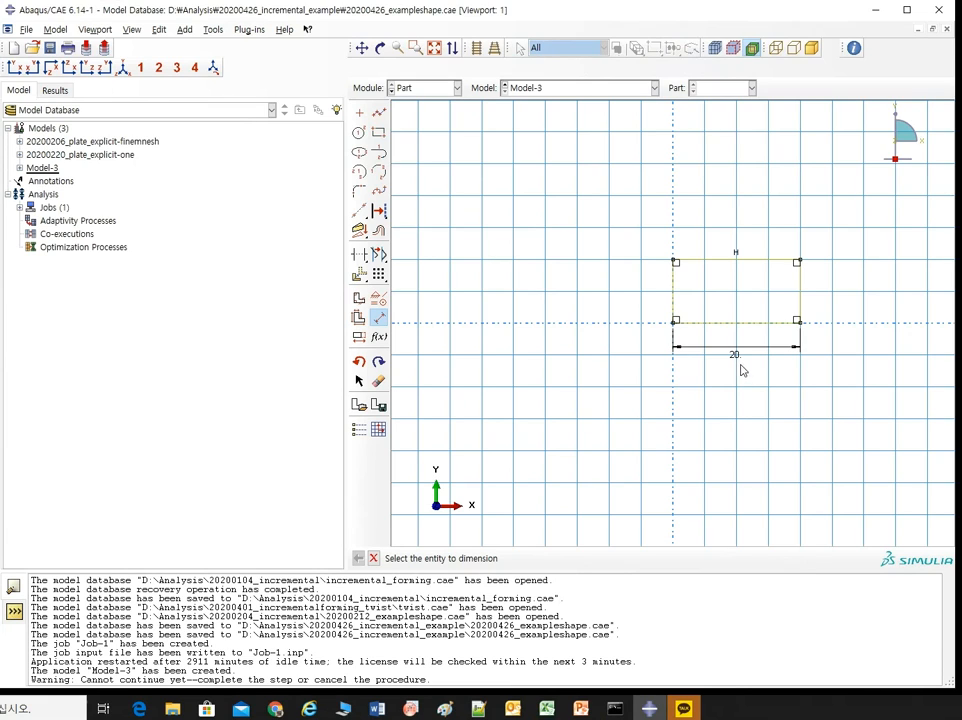
Step: End the dimensioning and complete the rectangle sketch to create the part
middle_click(742, 377)
middle_click(742, 377)
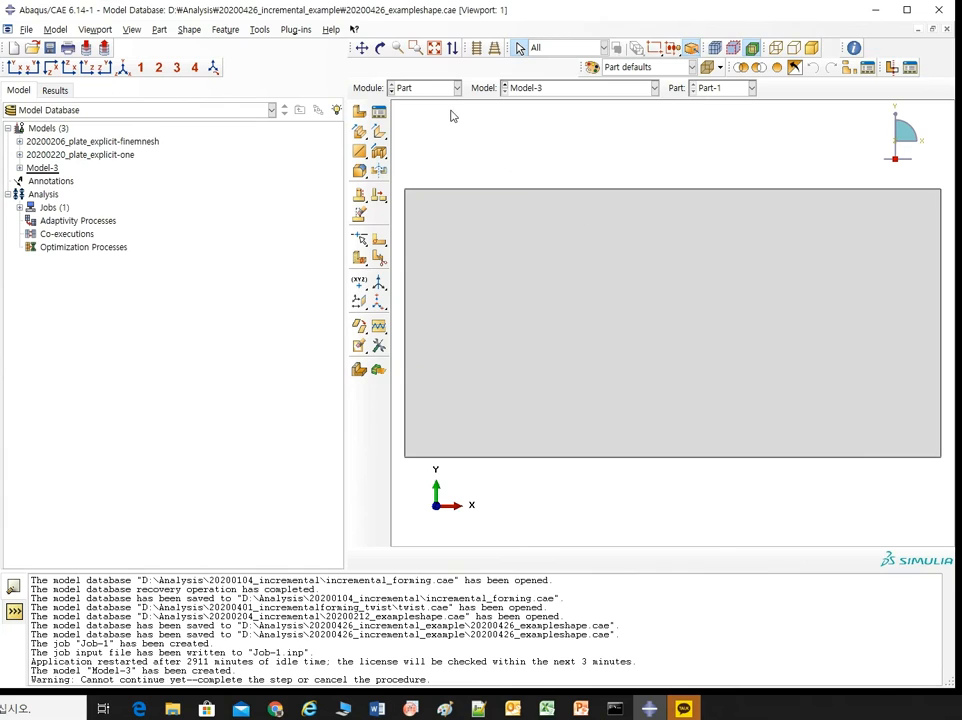
Step: Switch to the Property module and start a new material
click(423, 88)
click(414, 116)
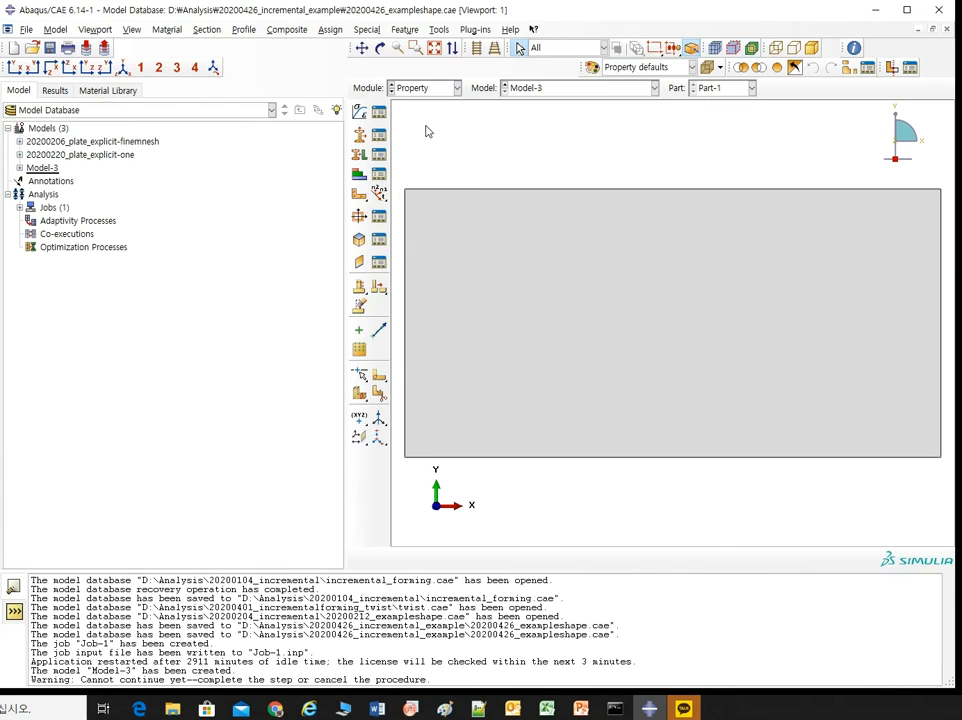
click(359, 111)
drag(251, 103, 469, 118)
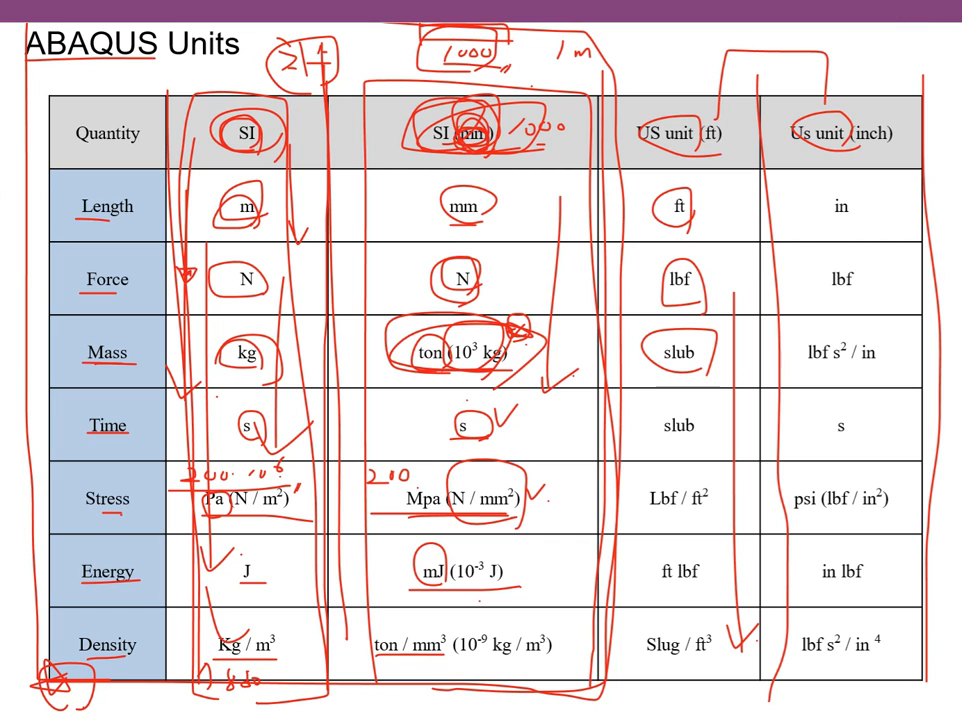
mouse_move(938, 138)
mouse_down()
mouse_move(607, 124)
mouse_move(202, 53)
mouse_move(606, 116)
mouse_move(757, 86)
mouse_move(376, 552)
mouse_move(453, 367)
mouse_move(271, 369)
mouse_move(335, 408)
mouse_move(230, 706)
mouse_move(378, 487)
mouse_move(484, 104)
mouse_move(457, 393)
mouse_move(723, 605)
mouse_move(758, 655)
mouse_move(510, 600)
mouse_move(563, 511)
mouse_move(11, 573)
mouse_move(20, 690)
mouse_move(252, 674)
mouse_up()
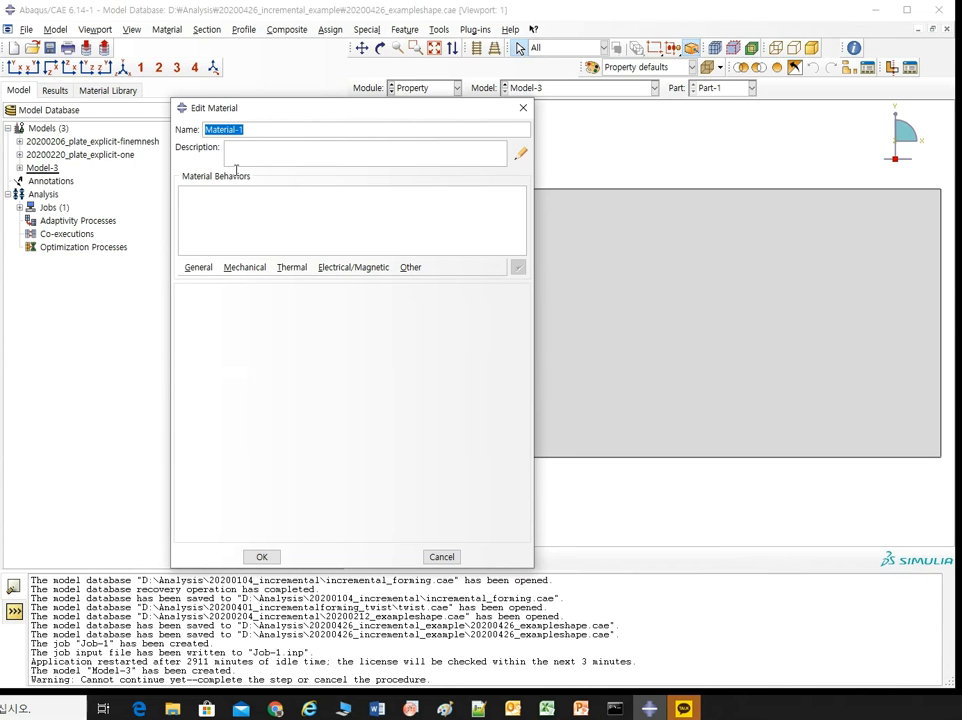
Step: Add a uniform mass density of 7.85E-009 to the new material
click(198, 267)
click(207, 280)
double_click(231, 406)
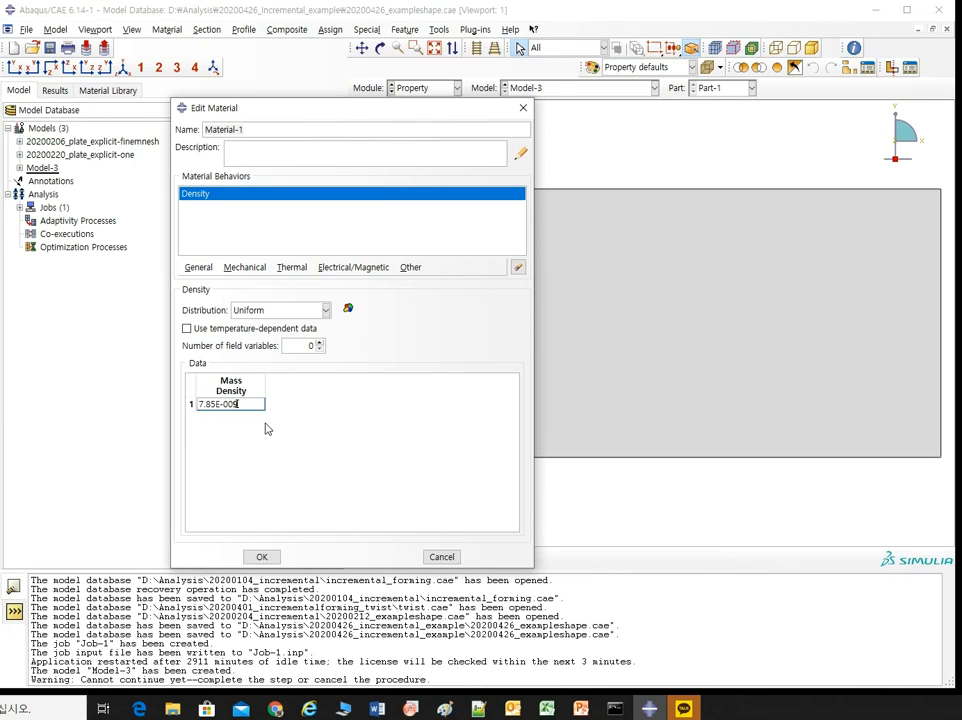
Step: Add isotropic elasticity to the material with a Young's modulus of 200000 and a Poisson's ratio of 0.3
click(245, 267)
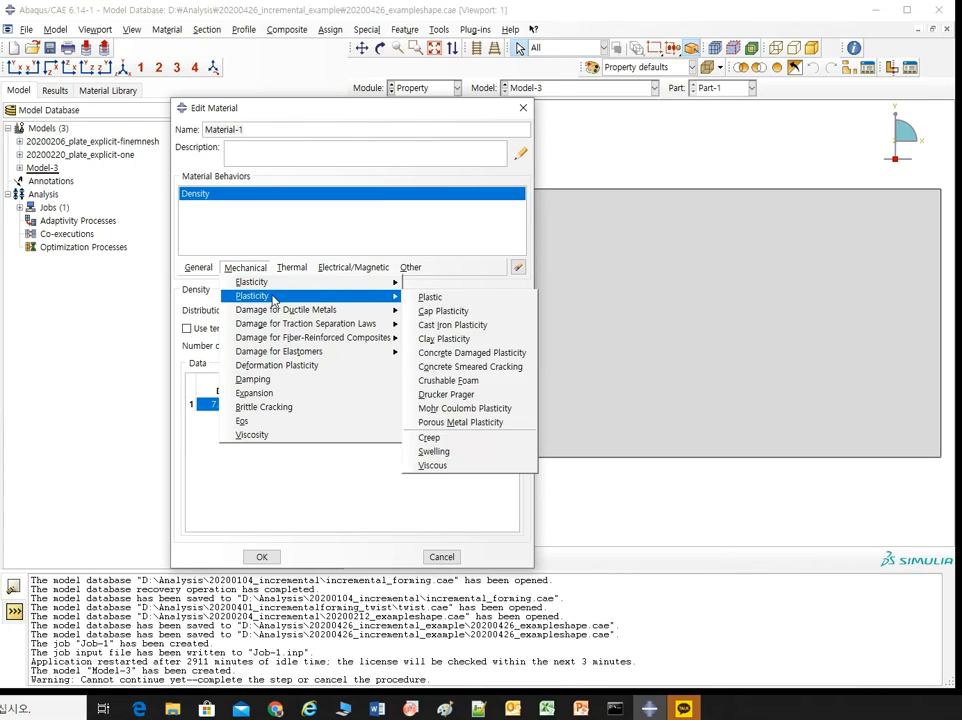
click(383, 288)
click(249, 271)
mouse_move(328, 277)
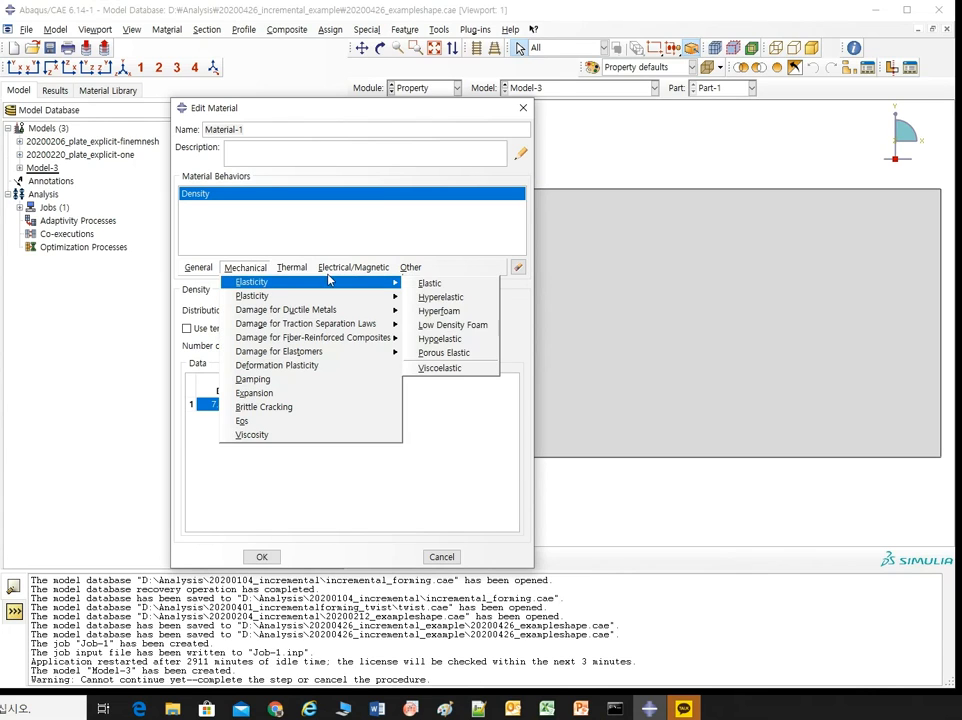
click(425, 284)
click(232, 459)
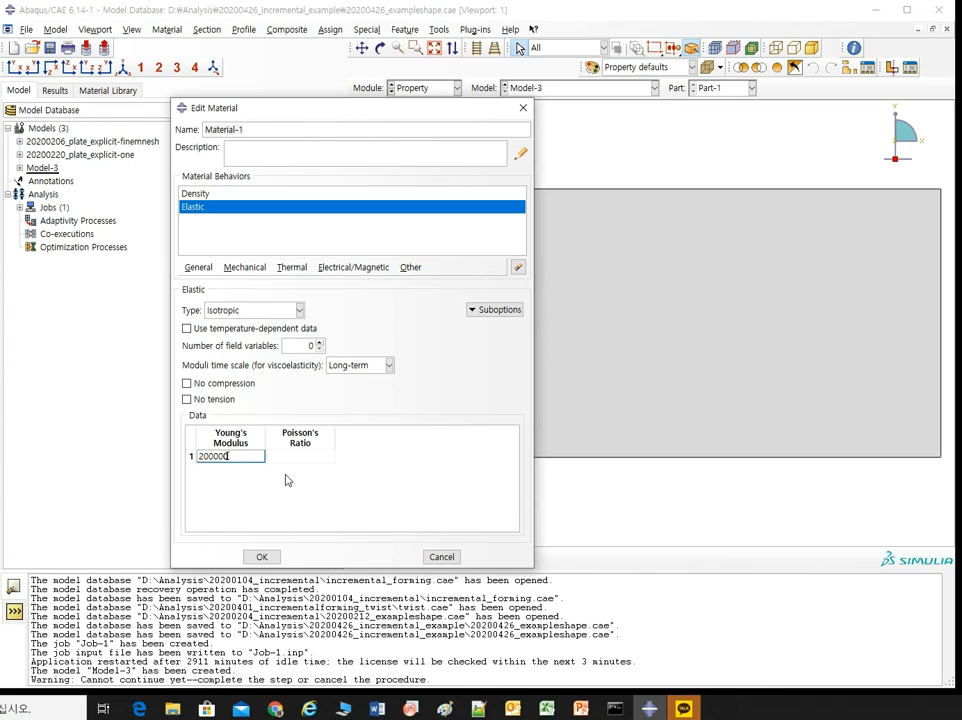
key(Tab)
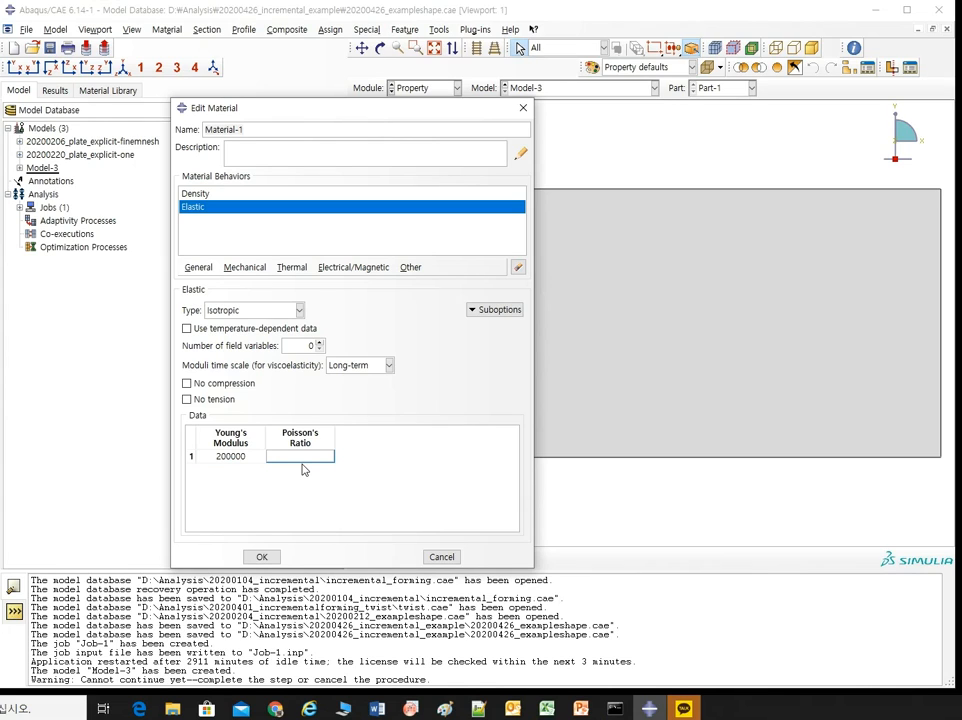
text(0.3)
key(Return)
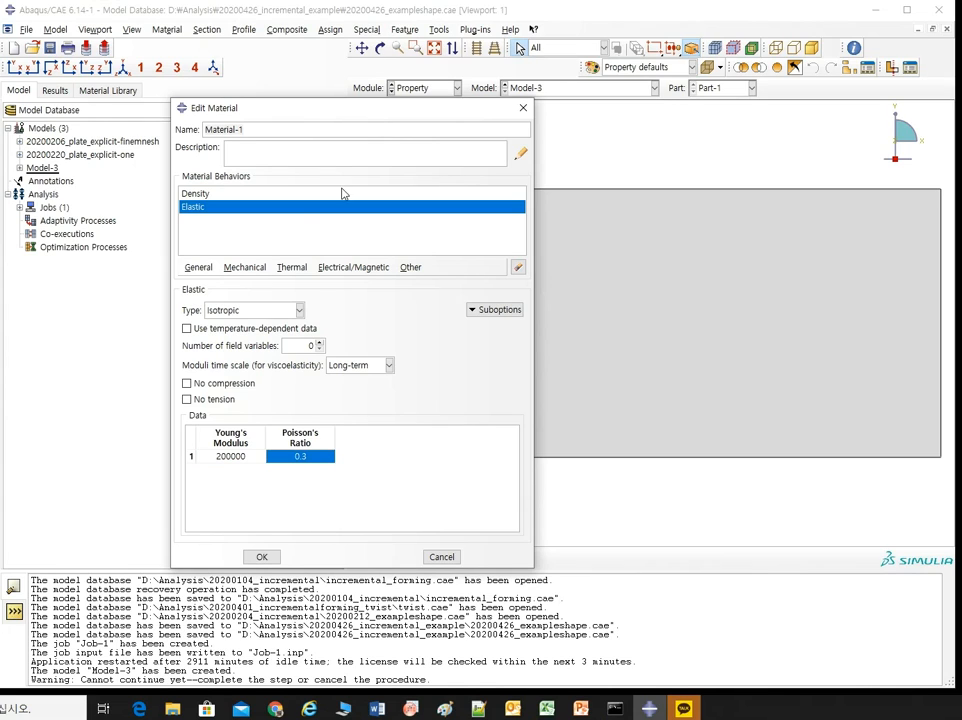
Step: Add isotropic plasticity with yield stress 200 at plastic strain 0.3 and try to save the material
click(245, 267)
click(436, 302)
click(245, 267)
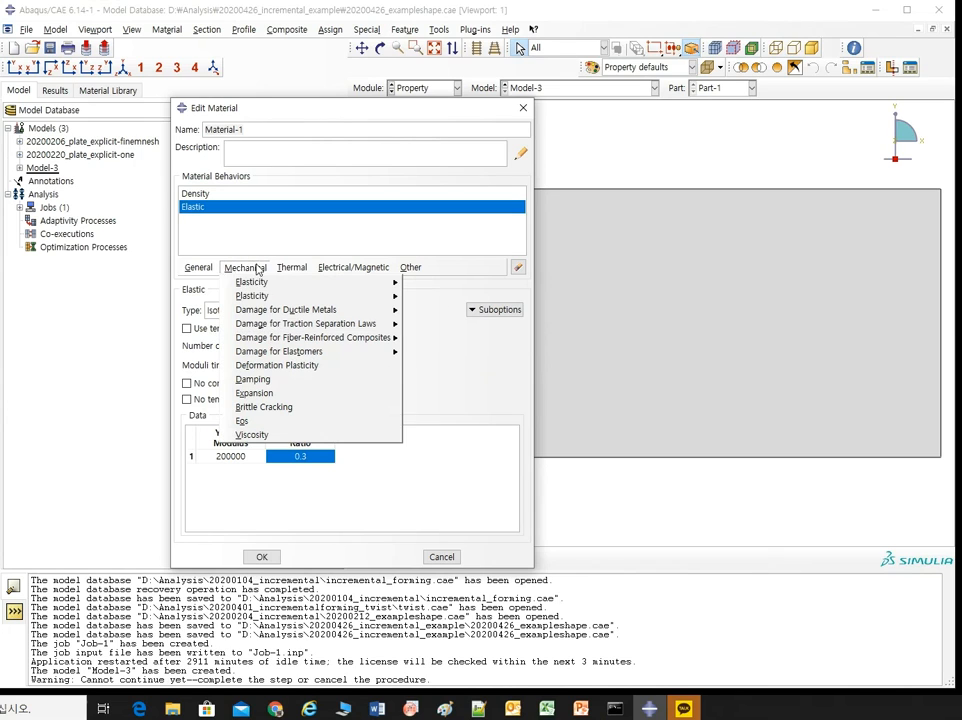
click(251, 271)
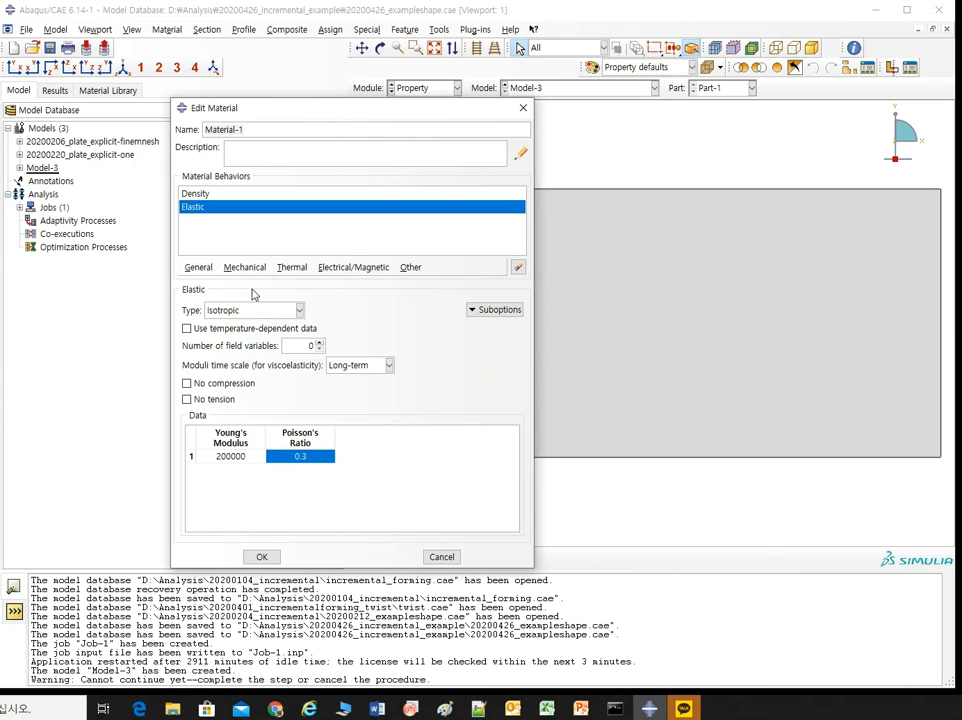
click(250, 269)
click(253, 297)
click(250, 270)
mouse_move(370, 298)
click(429, 297)
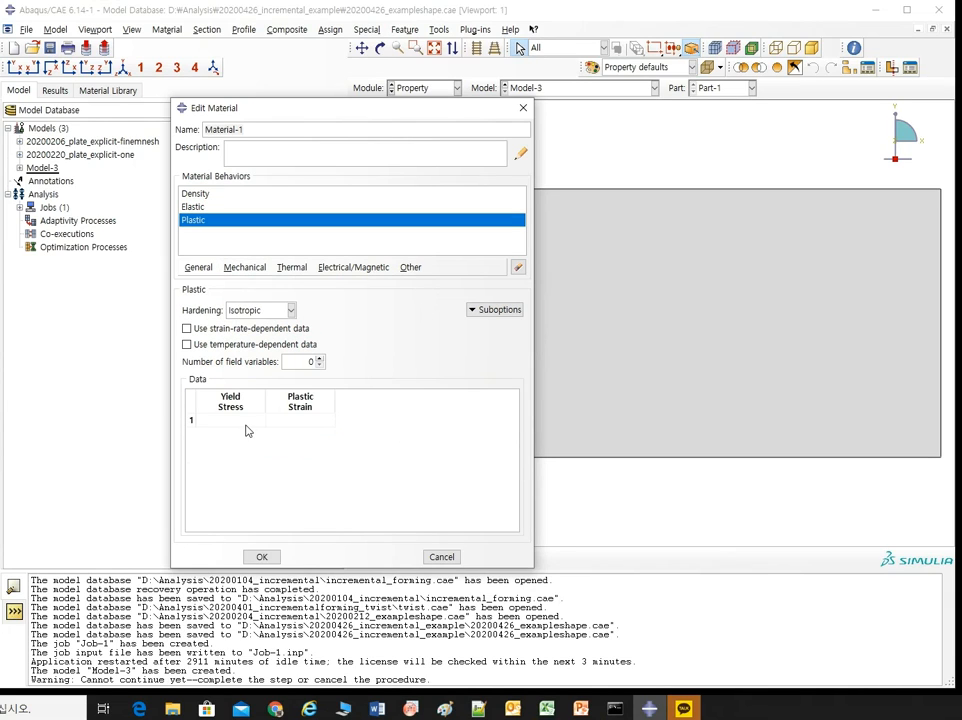
click(238, 419)
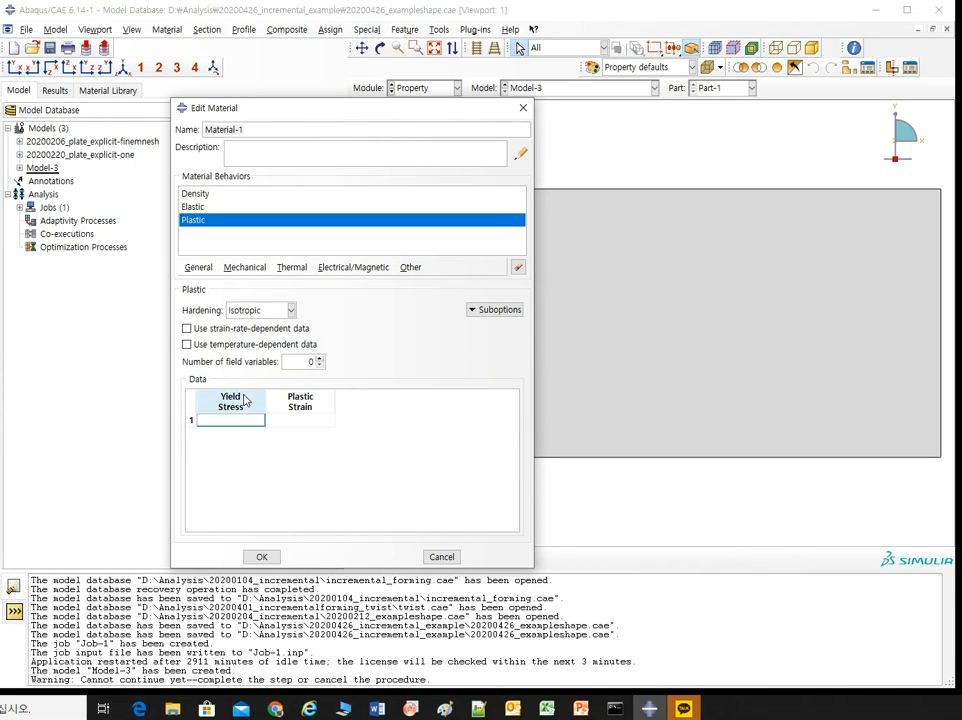
click(311, 419)
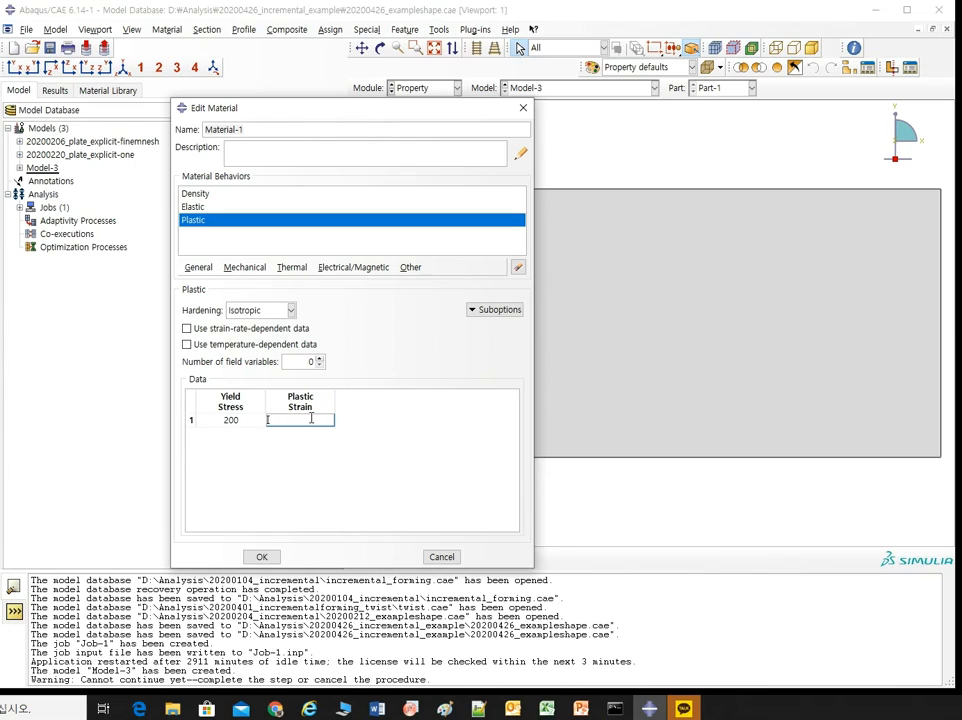
key(Return)
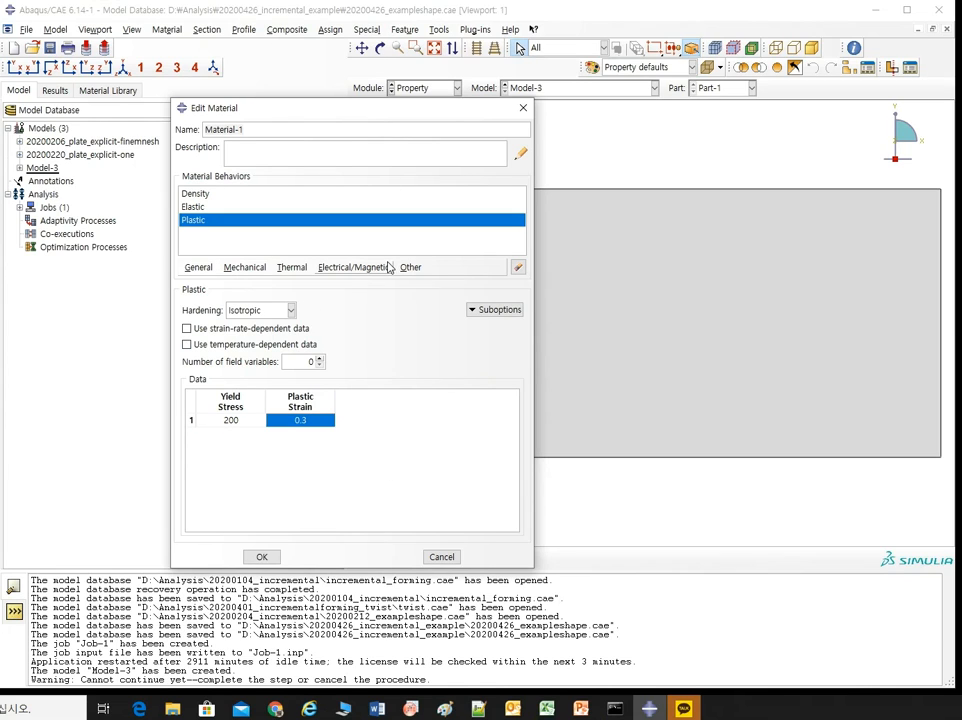
click(261, 556)
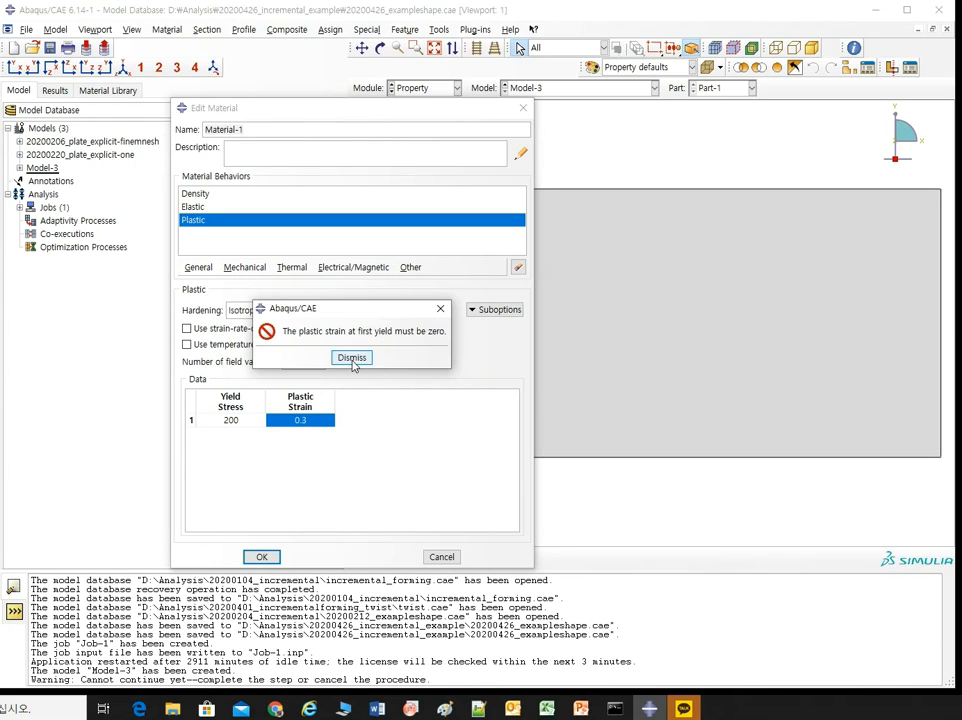
Step: Set the first plastic strain to 0, add a second row with yield stress 300 at plastic strain 0.1, and save the material
click(307, 357)
text(0)
key(Return)
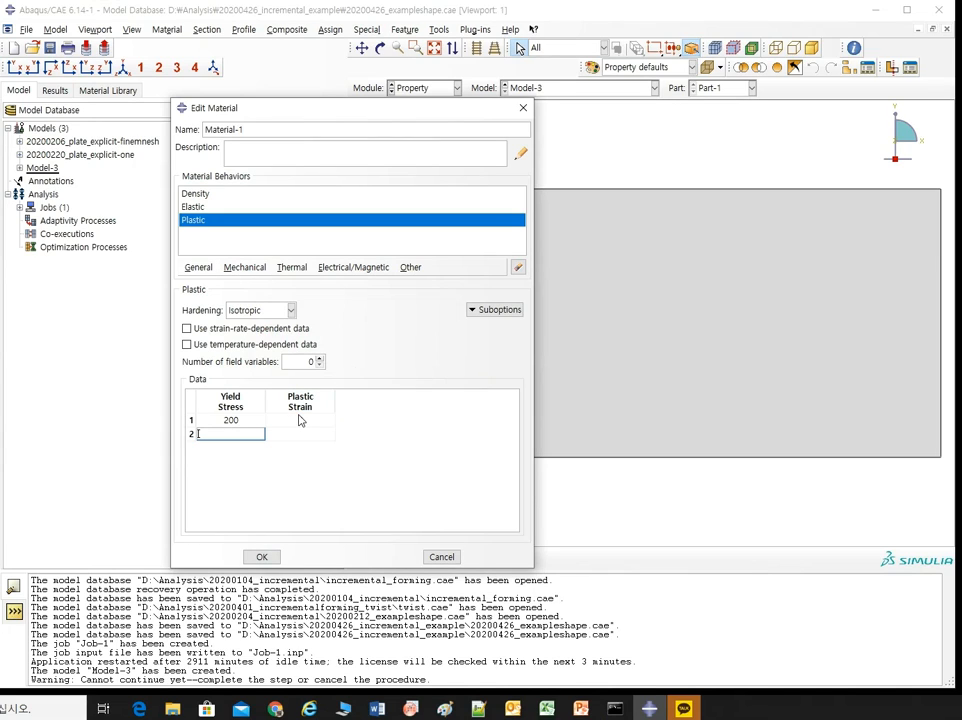
key(Return)
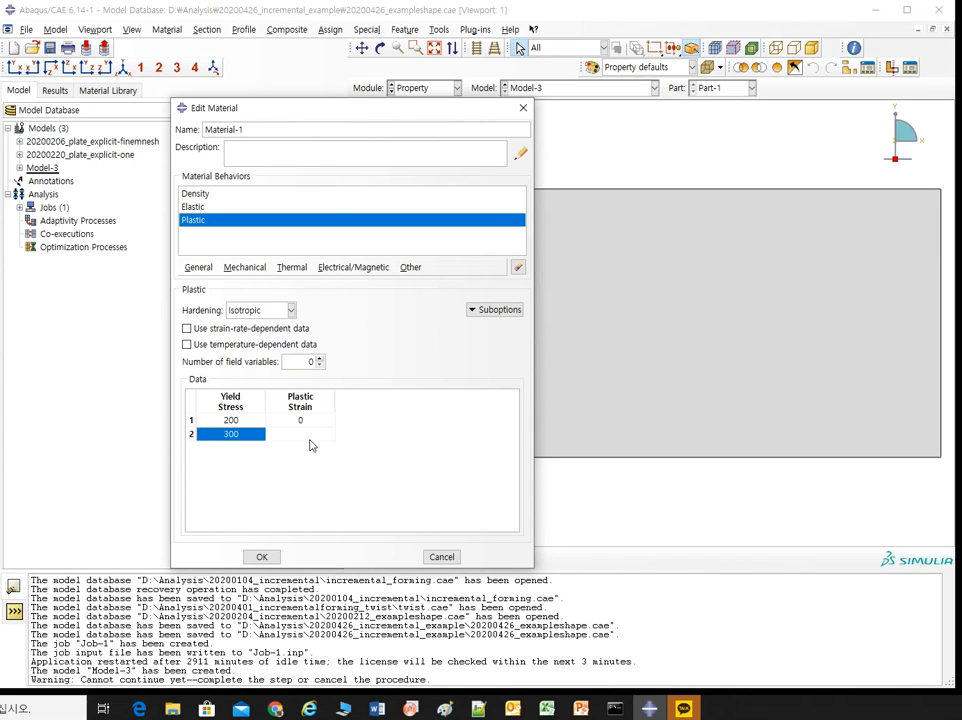
click(311, 438)
text(0.1)
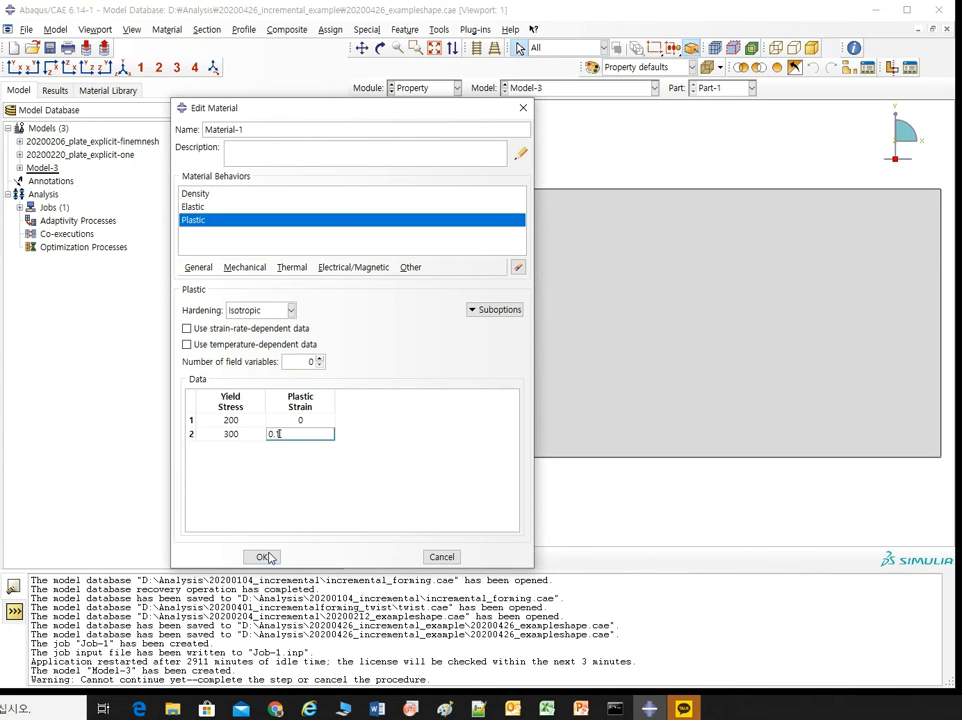
click(261, 556)
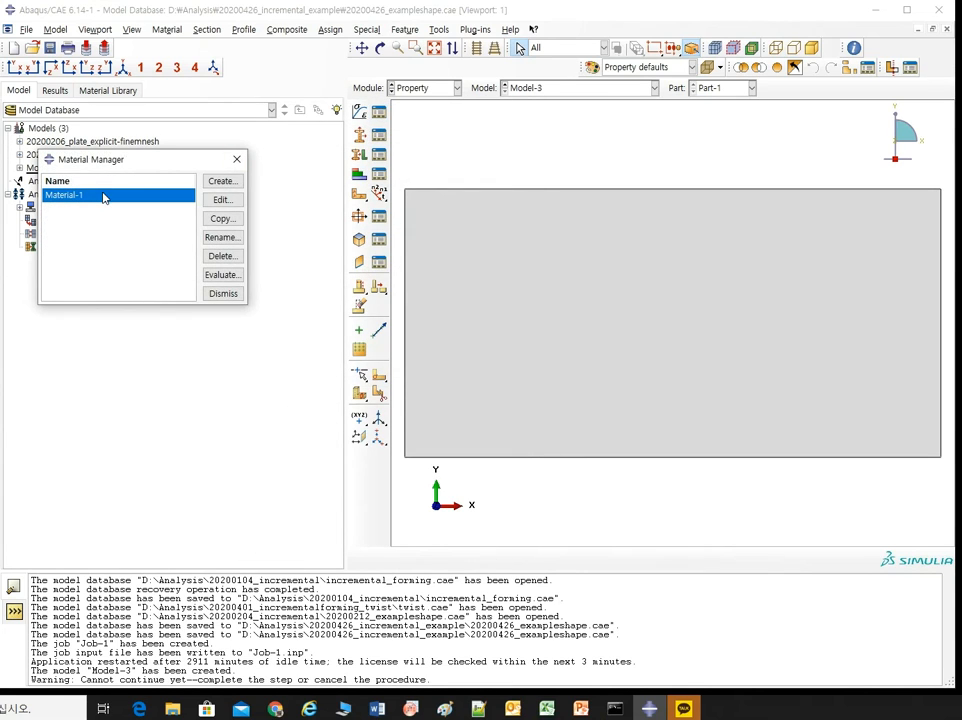
Step: Reopen Material-1 and review its density, elastic and plastic data
double_click(105, 195)
click(209, 206)
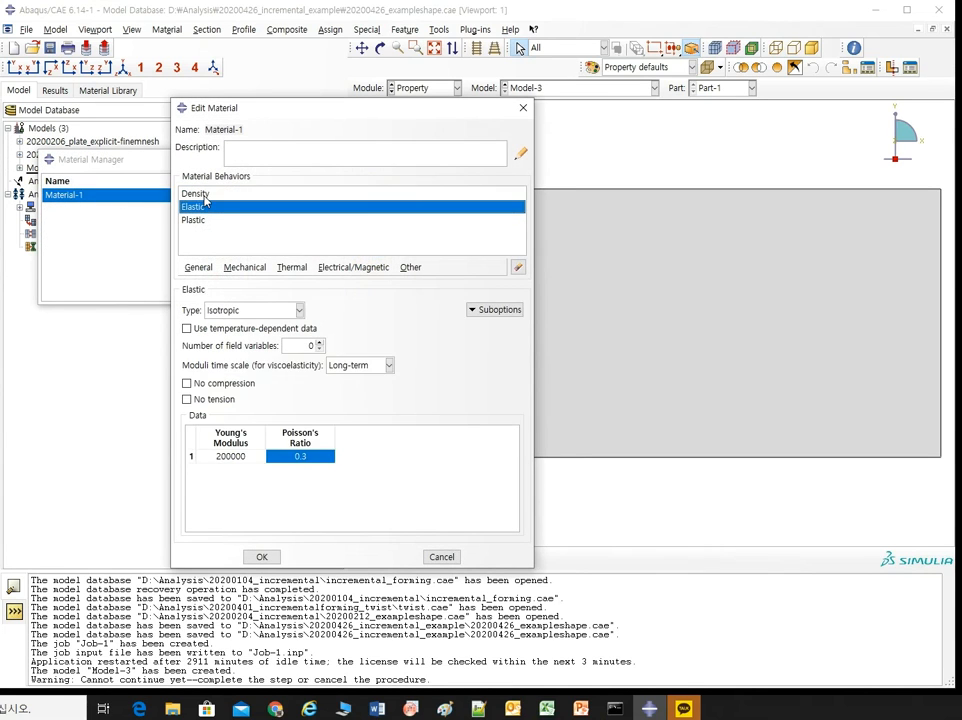
click(205, 194)
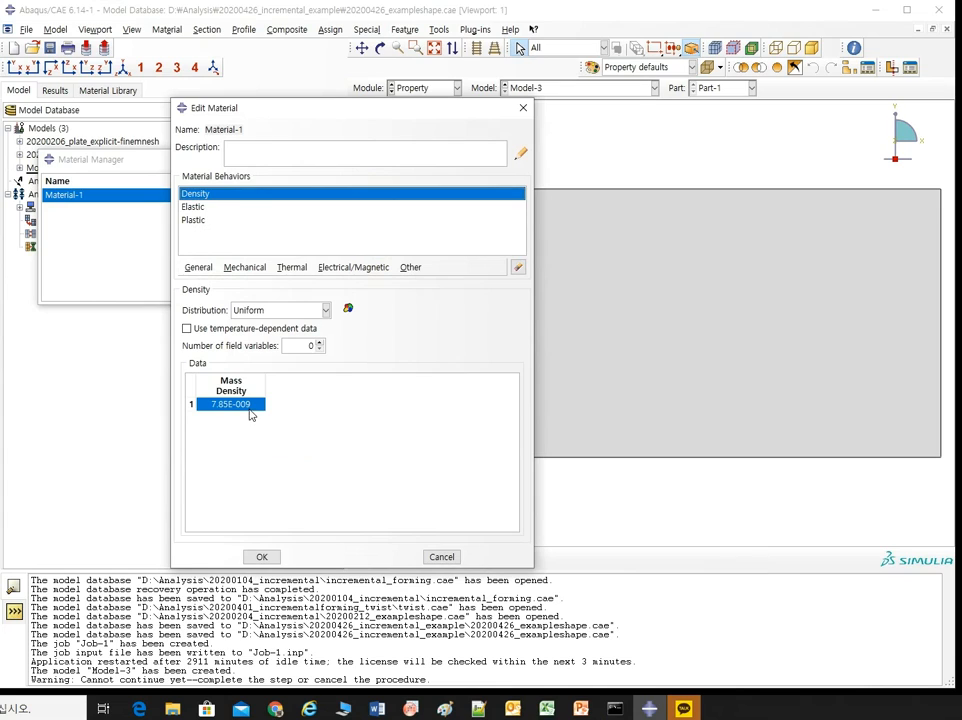
click(204, 208)
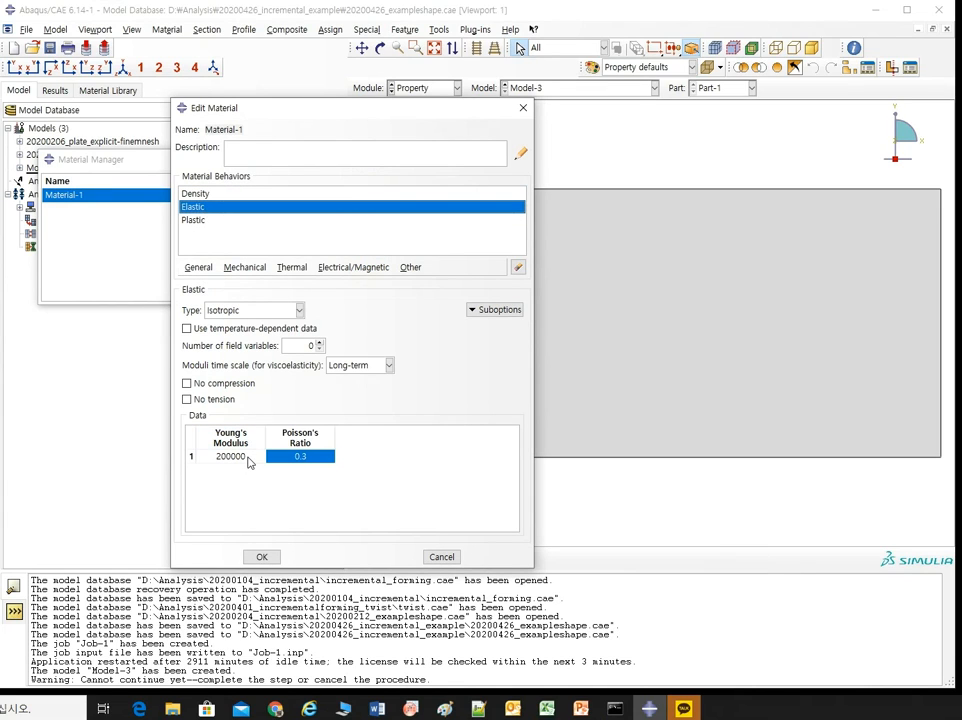
click(200, 220)
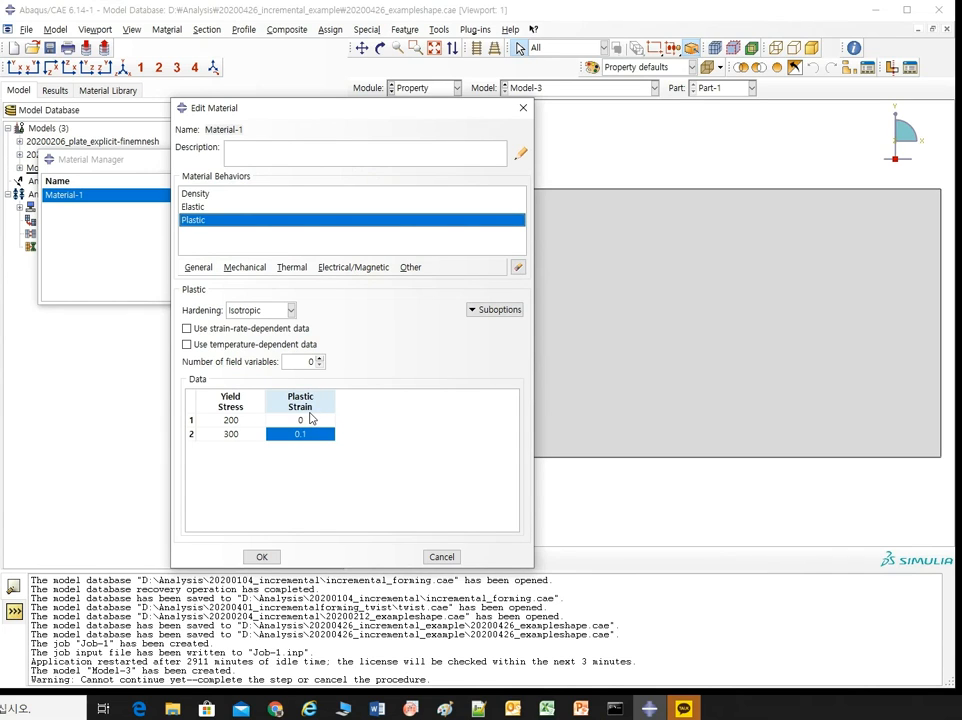
click(261, 556)
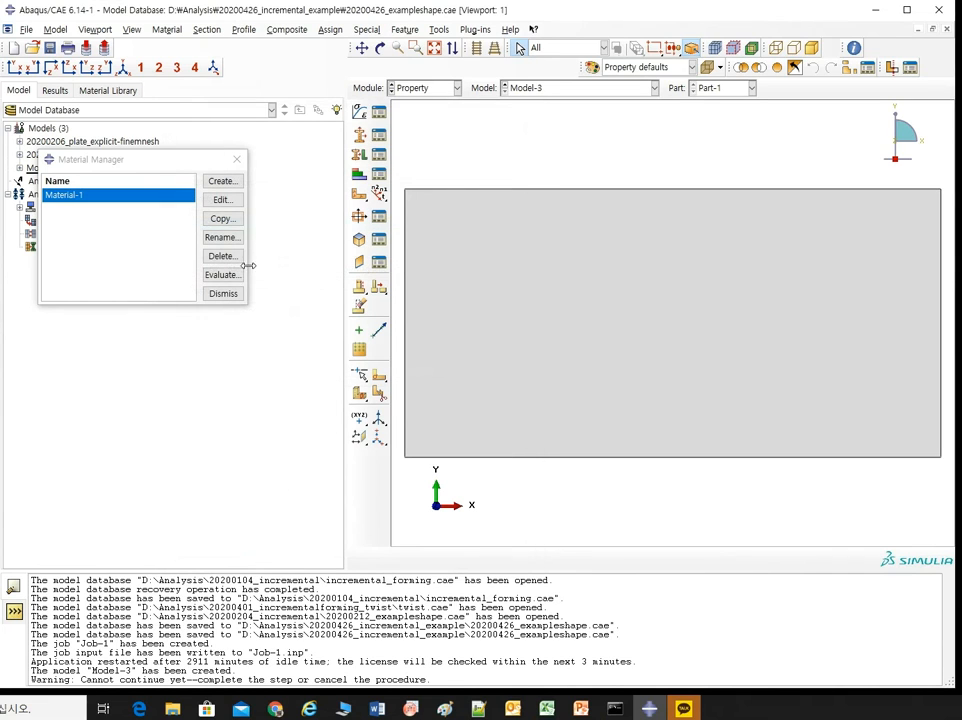
Step: Delete Material-1 from the model and confirm the deletion
click(222, 256)
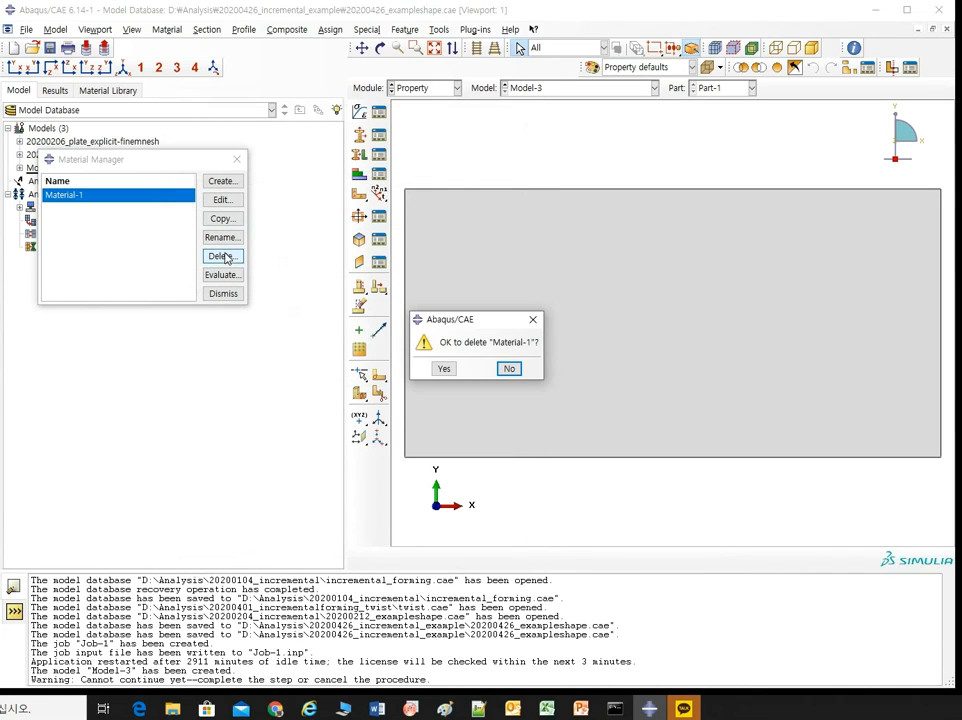
click(443, 370)
Step: Create a new material with a uniform mass density of 7850
click(222, 181)
click(198, 267)
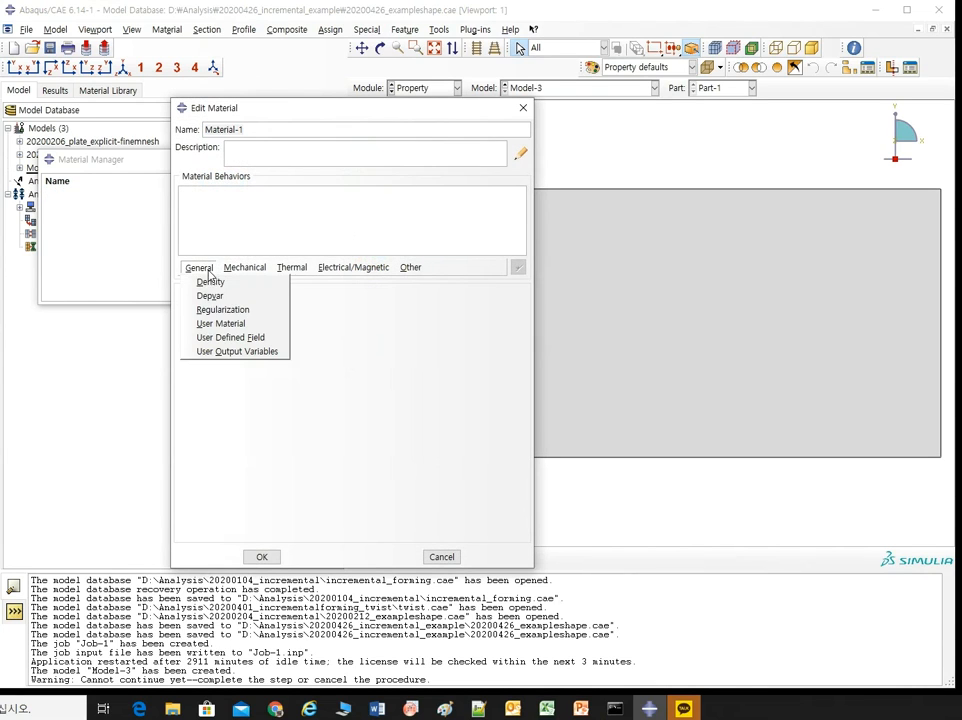
click(210, 281)
click(247, 404)
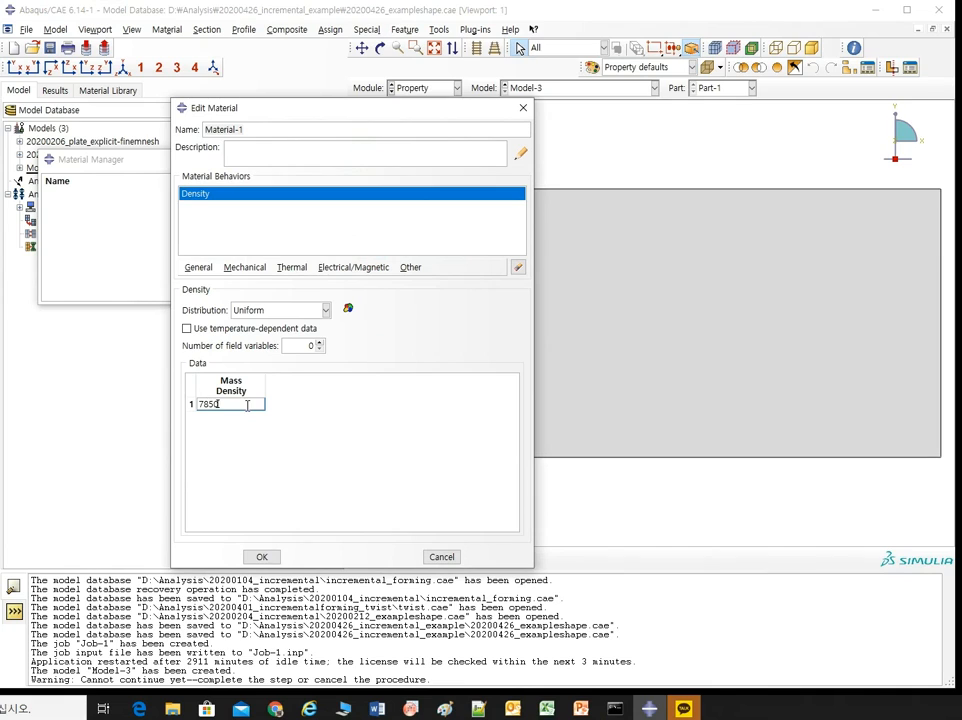
key(Return)
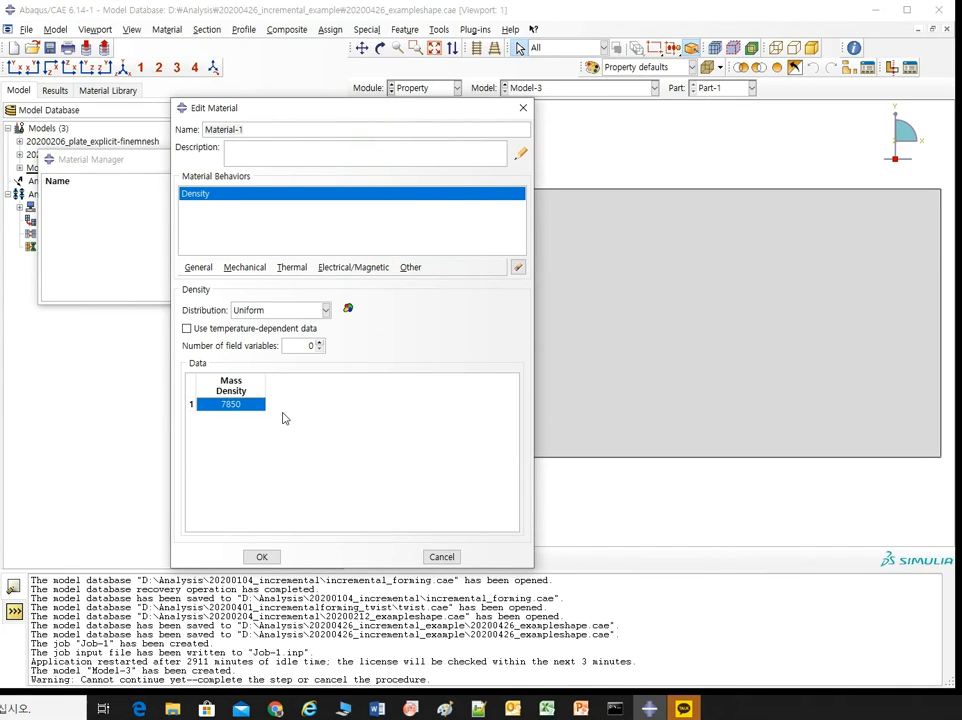
Step: Add isotropic plasticity to the material with yield stress 200E6 at plastic strain 0
click(246, 269)
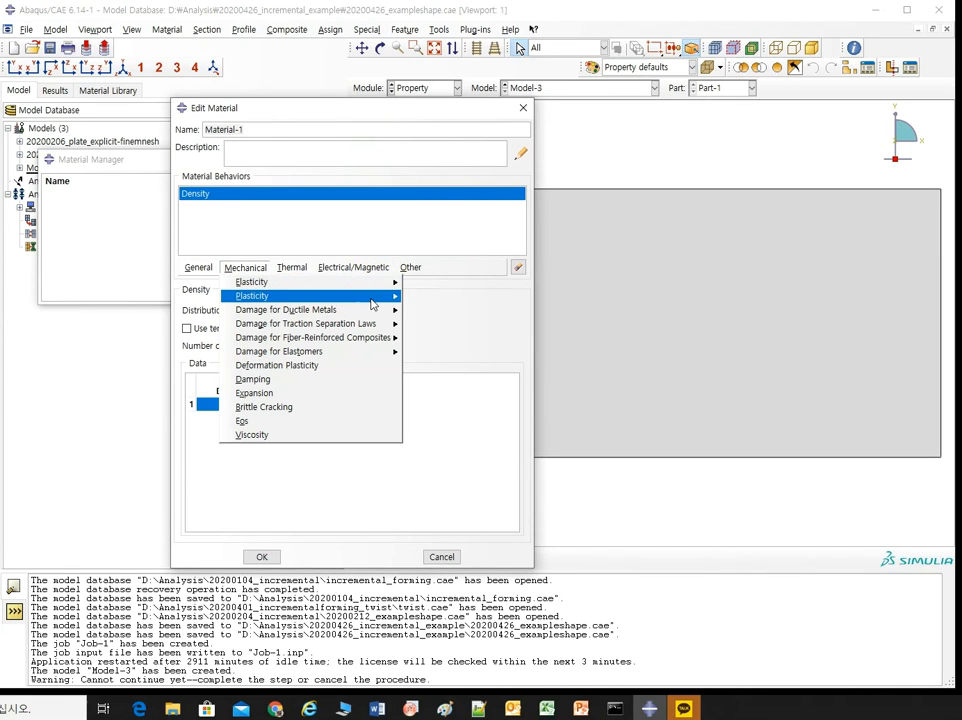
click(274, 500)
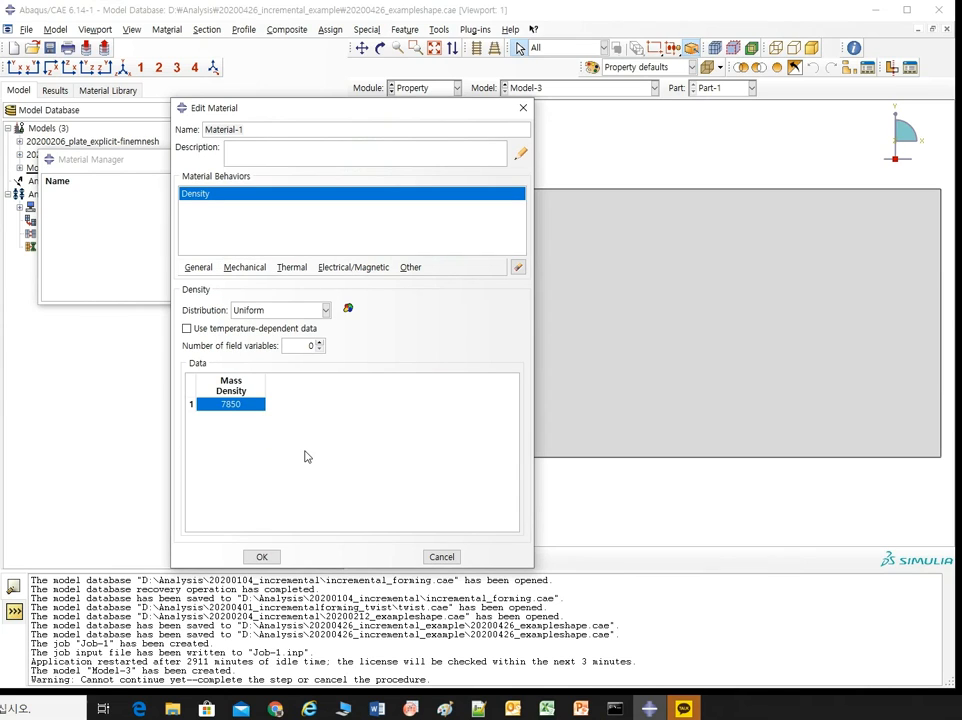
click(245, 267)
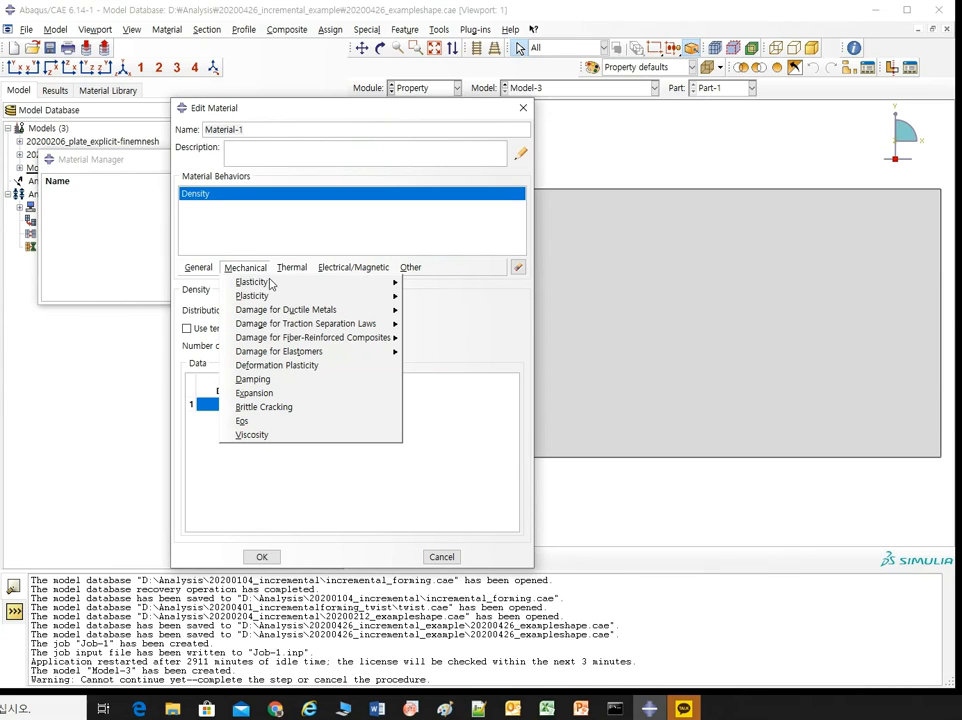
mouse_move(290, 296)
click(427, 298)
click(230, 419)
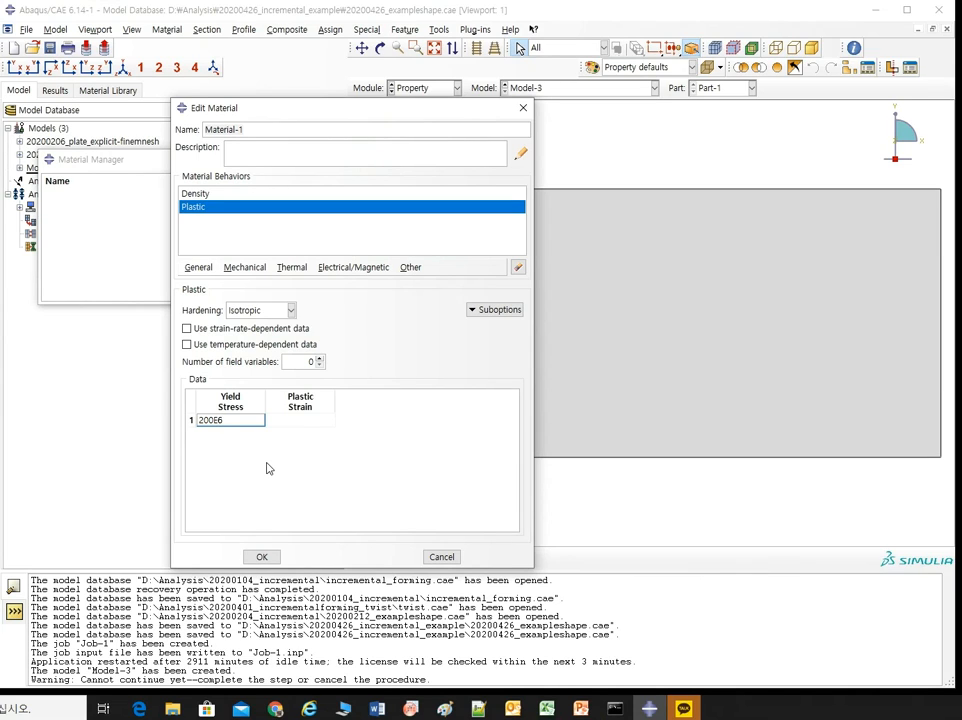
click(301, 421)
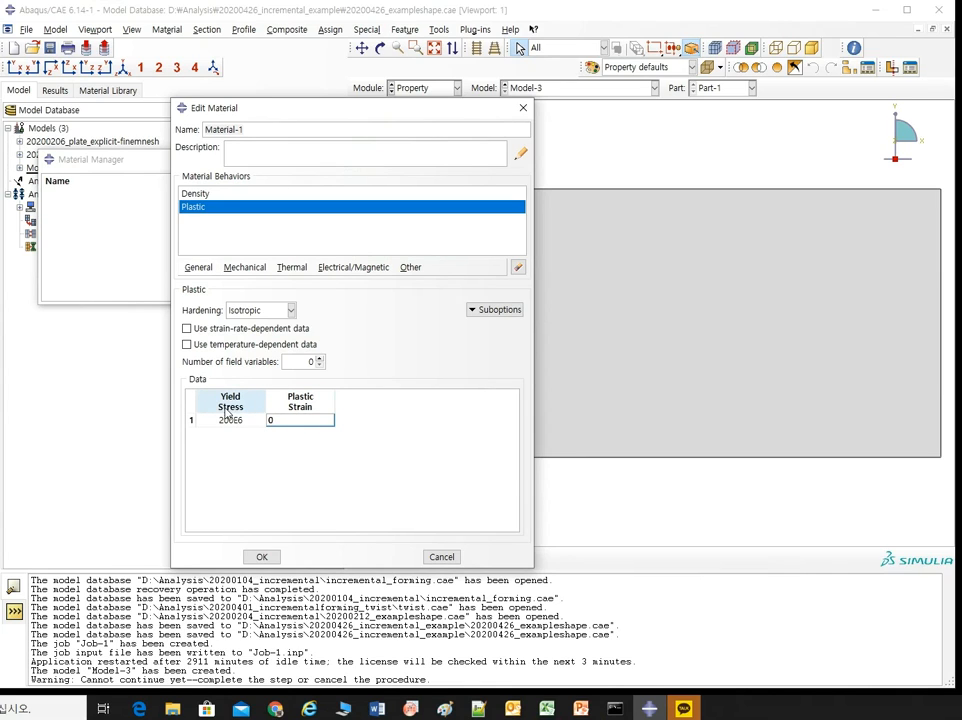
Step: Confirm the material definition and switch to the Visualization module to display the isotropic.odb results
click(267, 552)
click(440, 89)
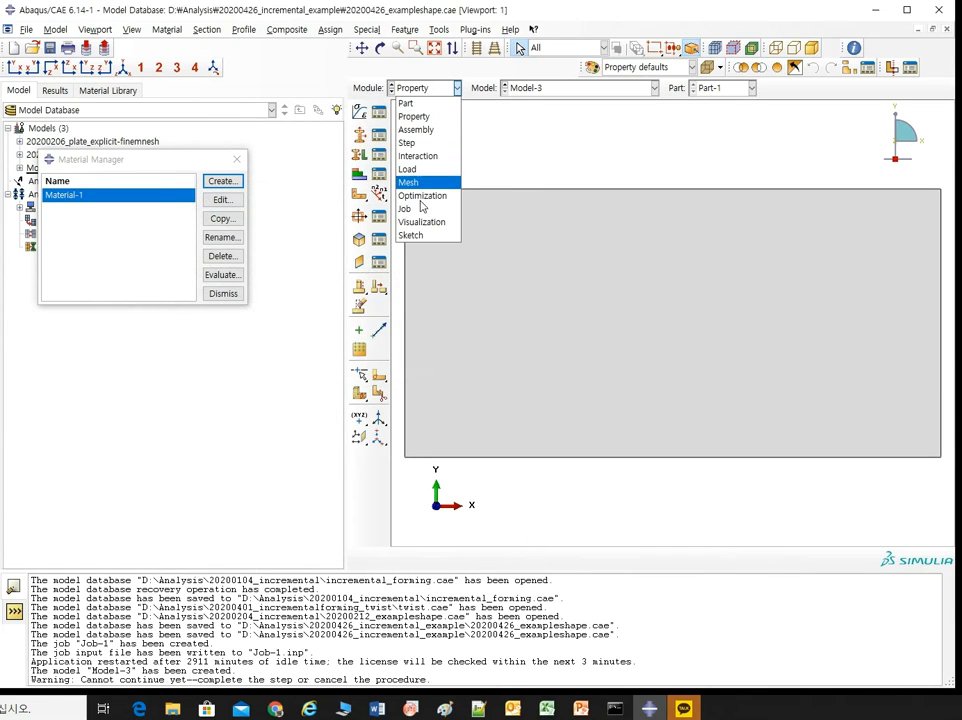
click(419, 222)
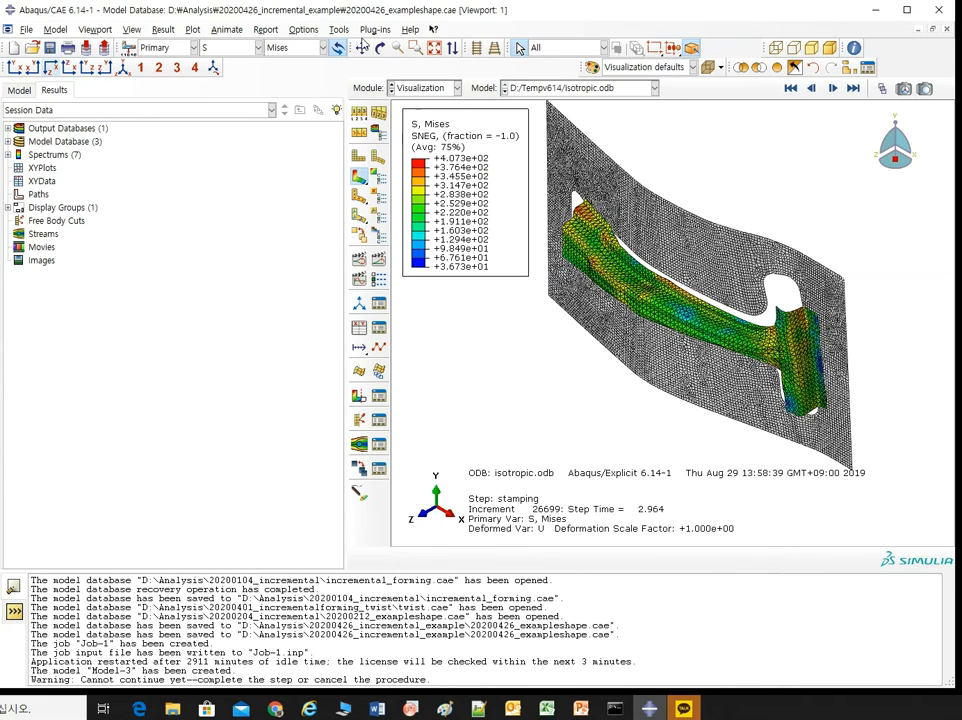
Step: Query the distance between the blankholder mesh's two upper corner nodes and compare the magnitude with the SI (mm) column of the units table
click(339, 29)
click(348, 42)
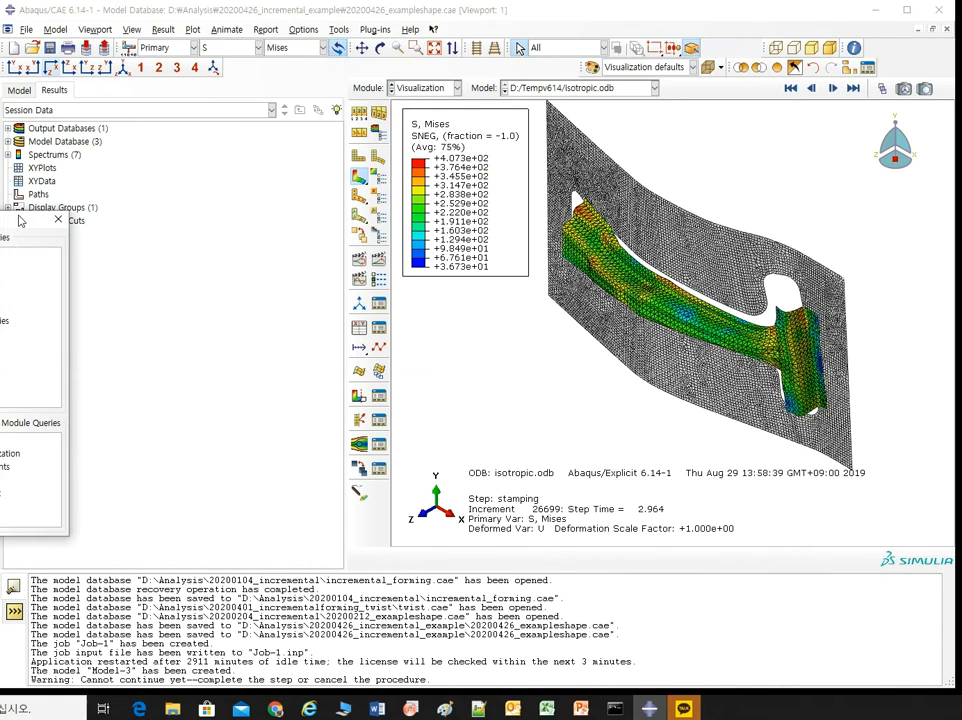
drag(20, 220, 133, 218)
click(118, 266)
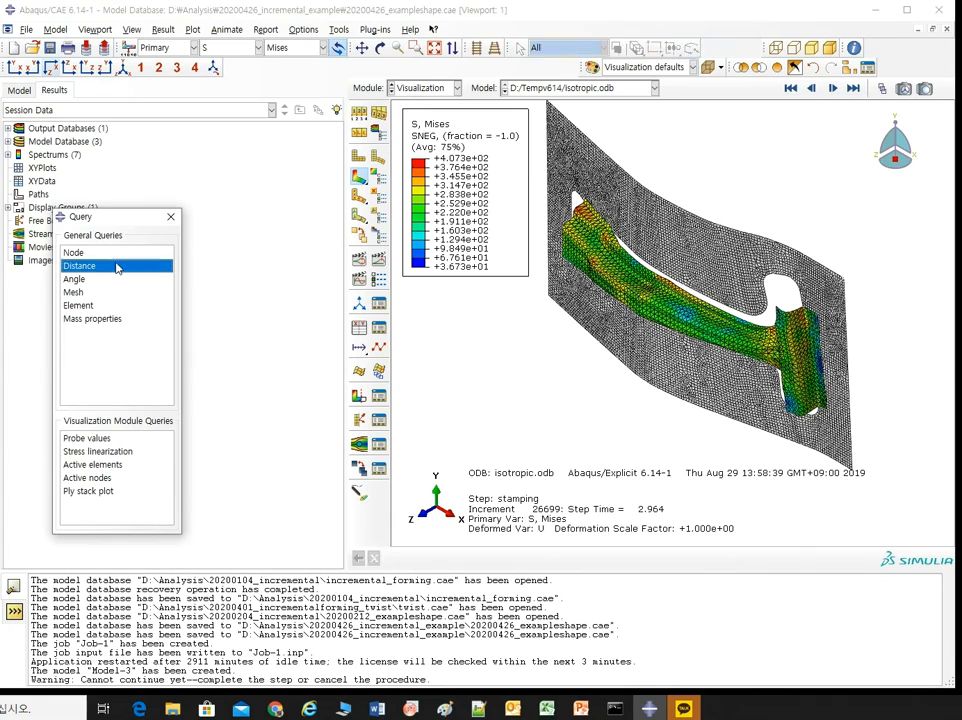
click(549, 104)
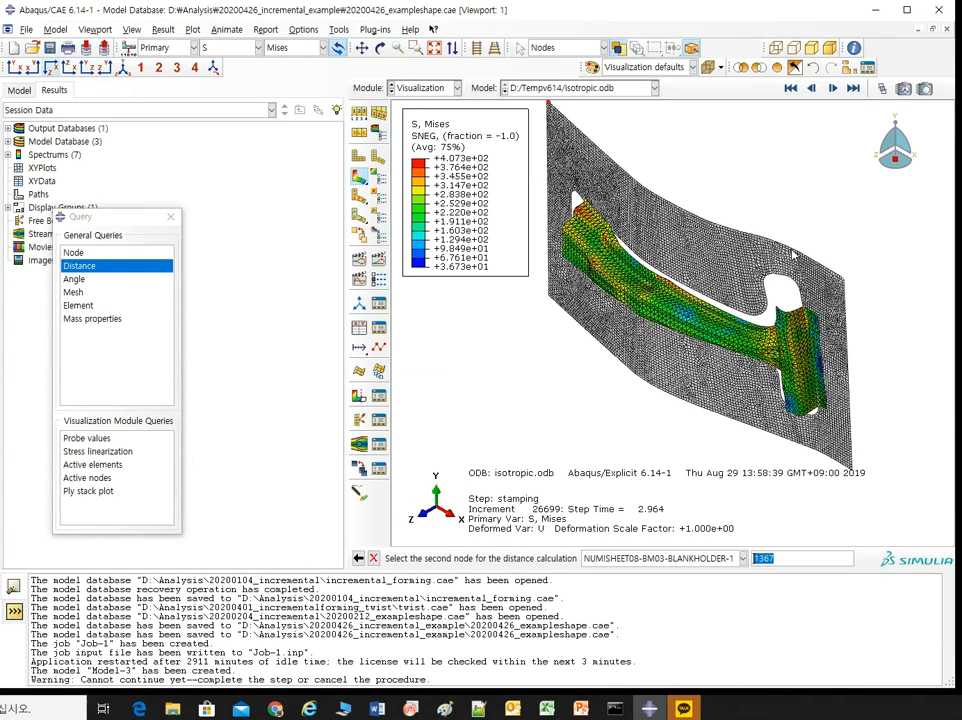
click(844, 282)
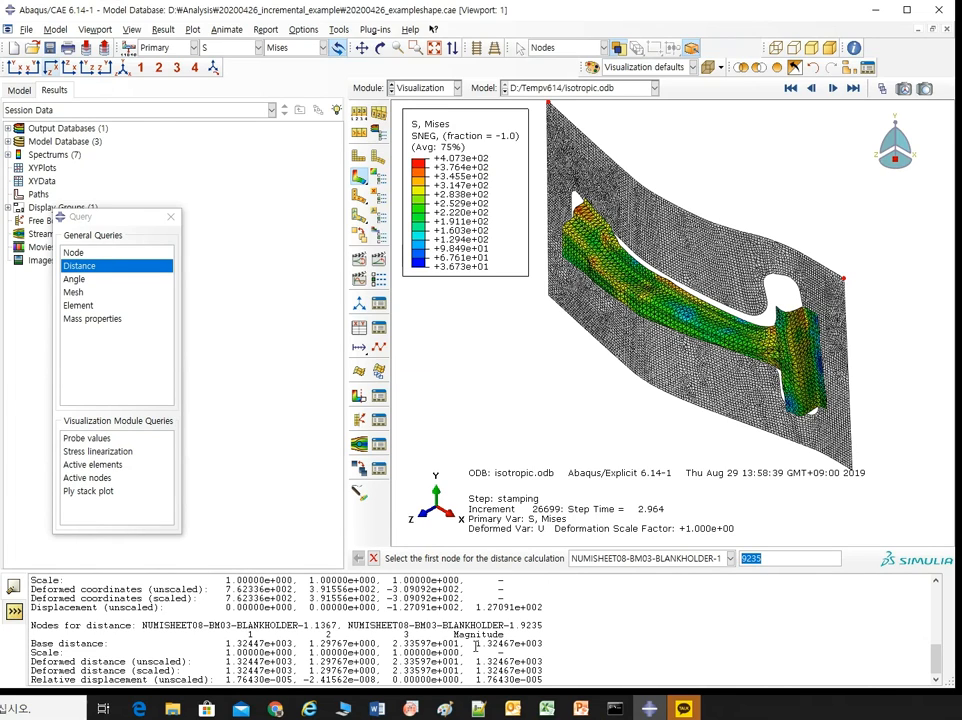
drag(476, 642, 511, 644)
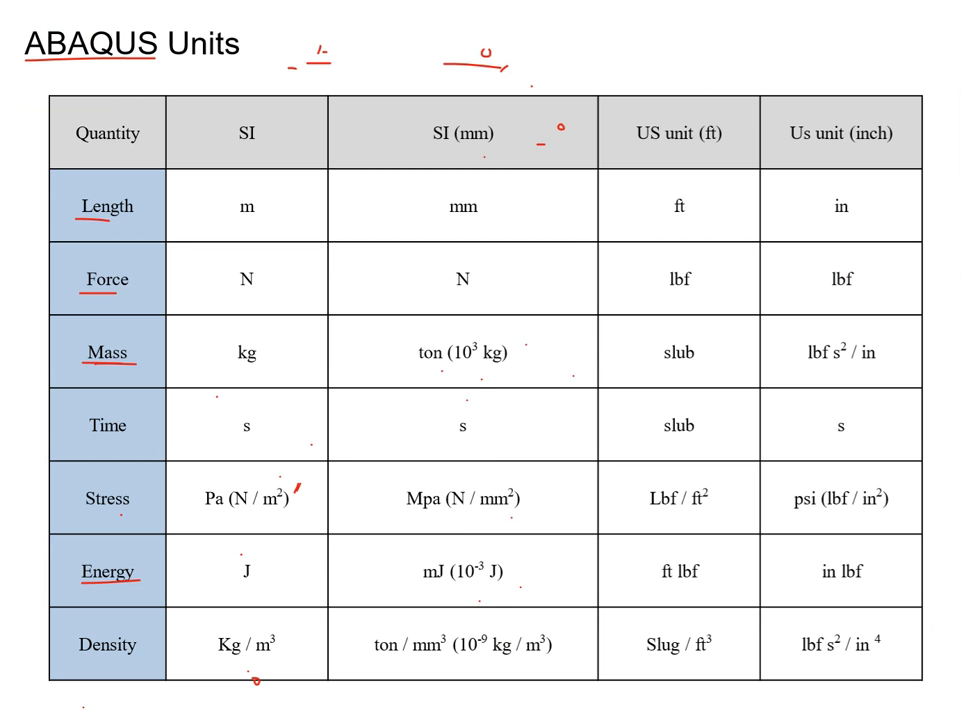
drag(432, 133, 492, 645)
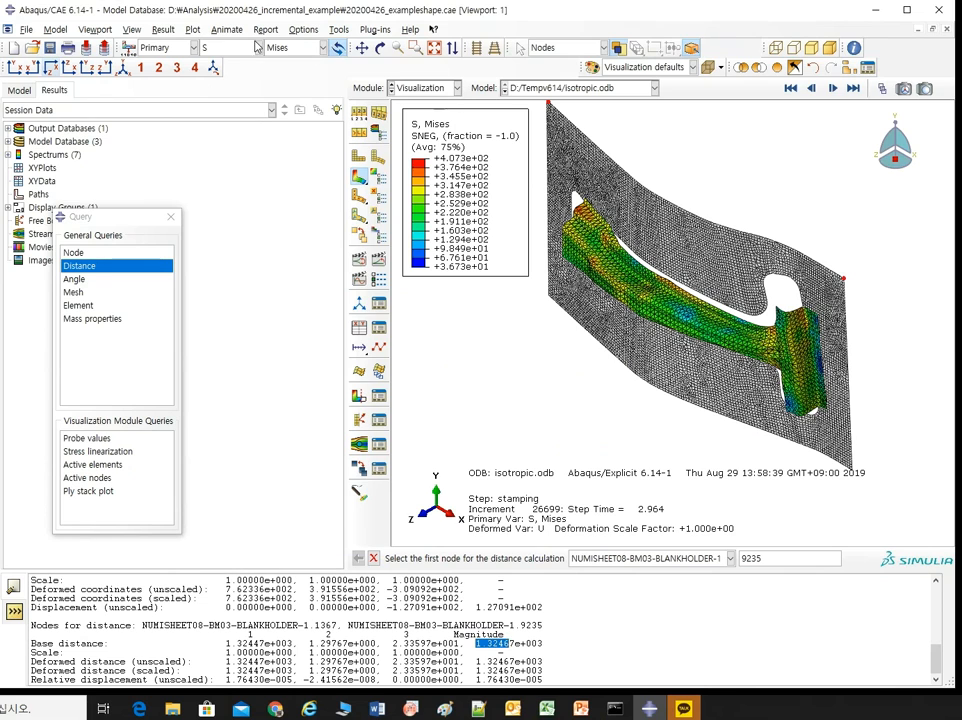
Step: Plot the RF3 reaction force history output of DIE-1 node 1629
click(163, 30)
click(175, 99)
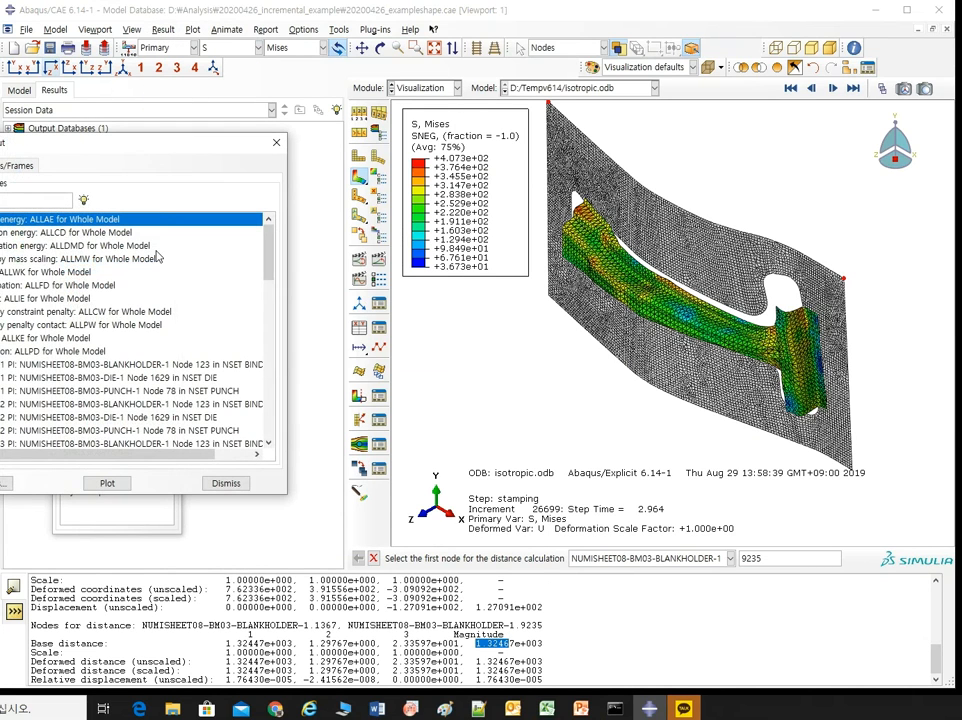
drag(140, 164, 311, 166)
scroll(213, 310, down, 4)
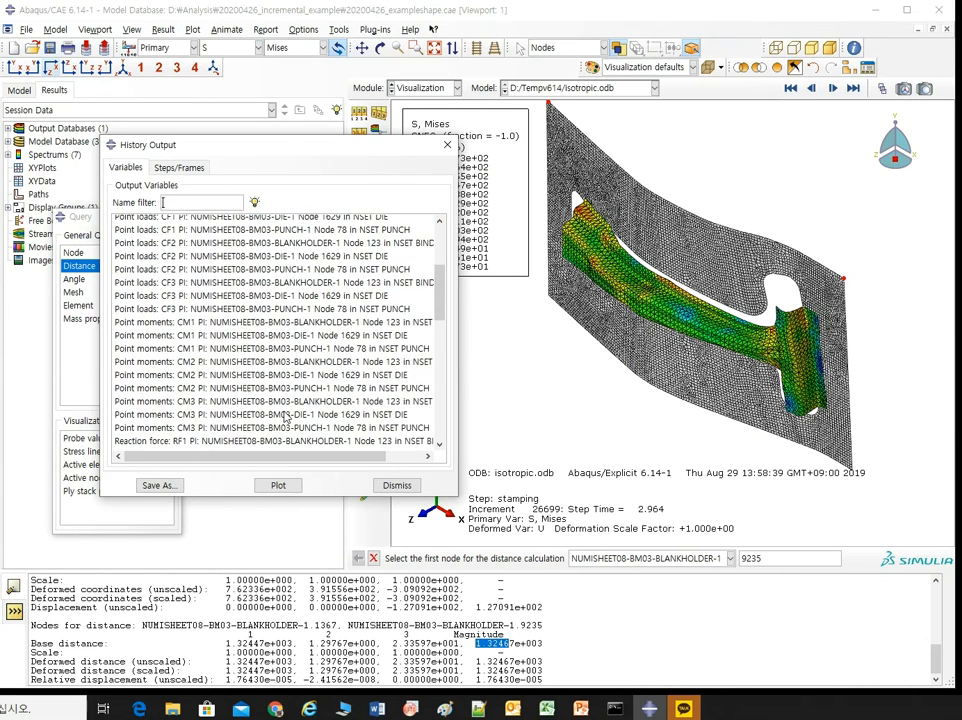
scroll(221, 304, down, 5)
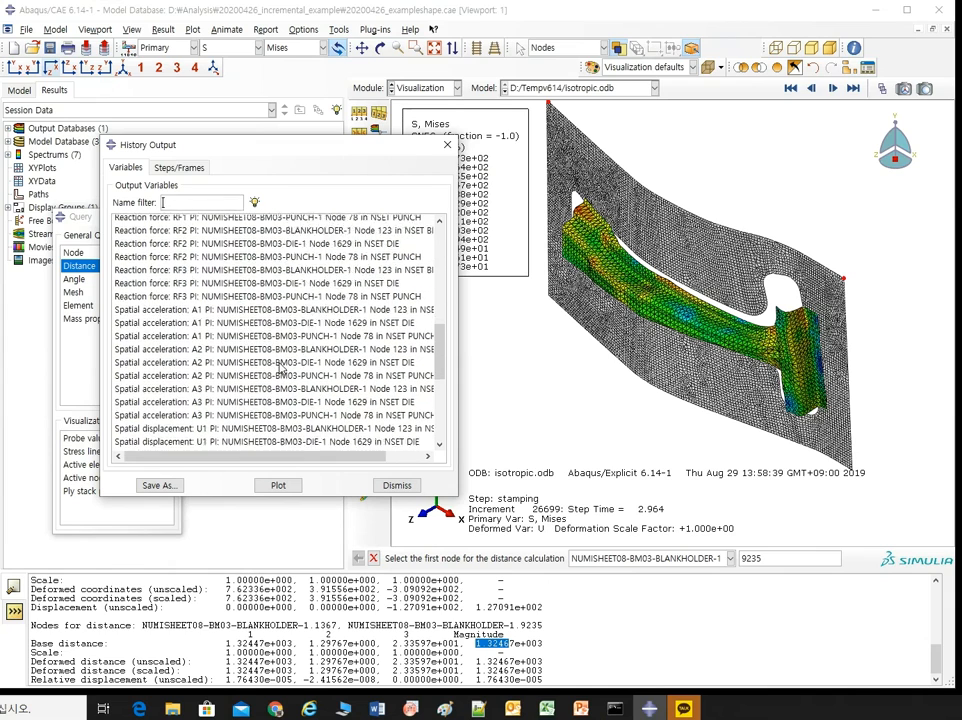
click(278, 485)
Step: Plot the RF3 reaction force histories of PUNCH-1 node 78 and BLANKHOLDER-1 node 123 one after the other
click(219, 352)
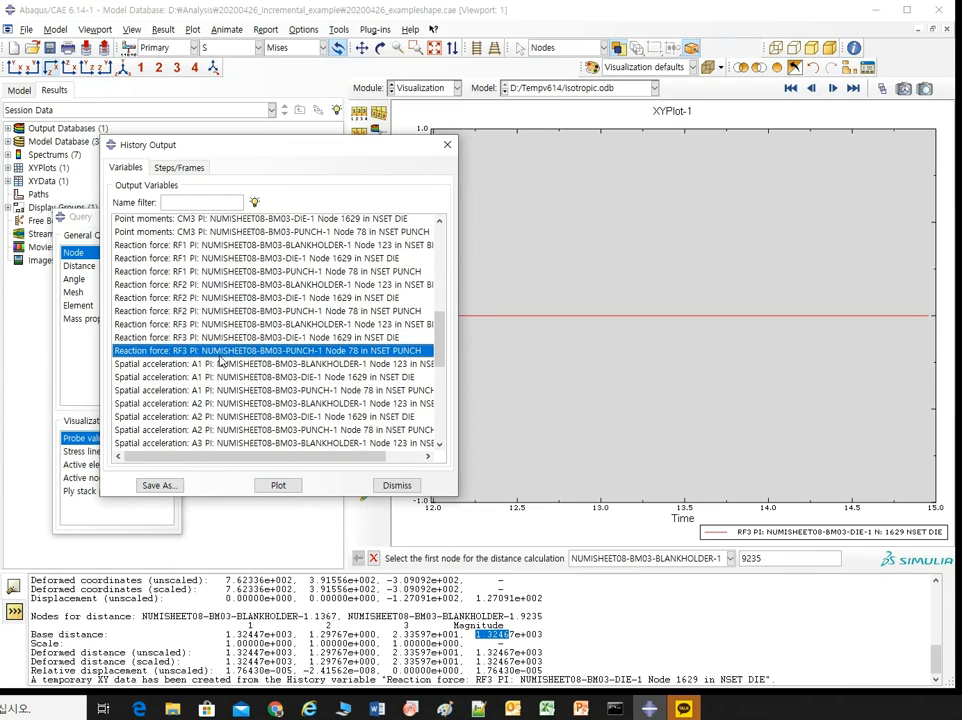
click(278, 485)
click(231, 325)
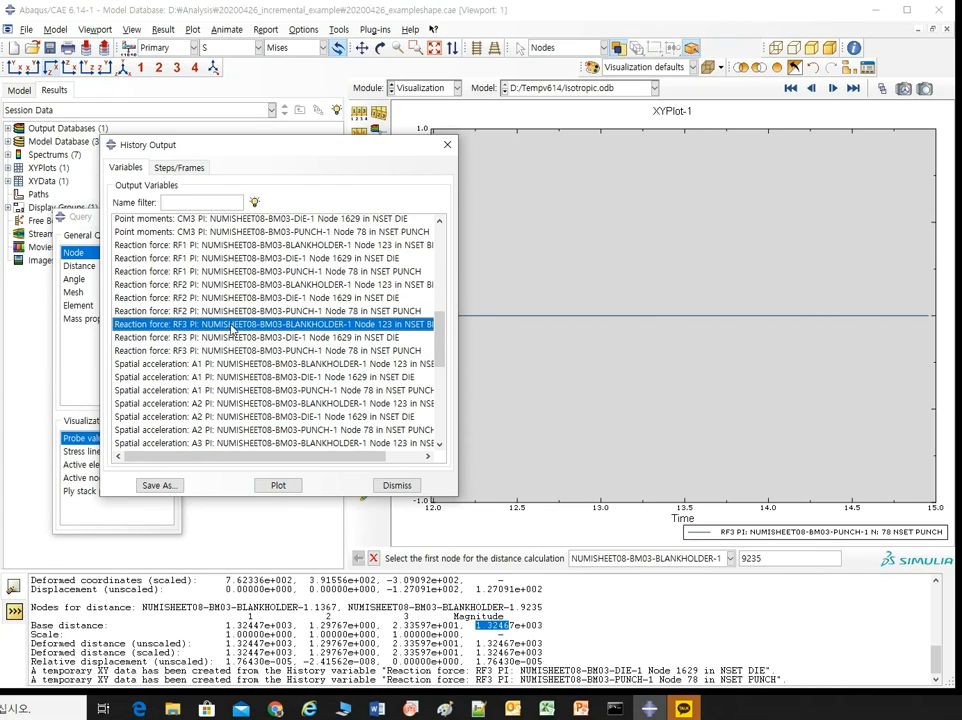
click(279, 485)
Step: Plot the die's A2 spatial acceleration history, replot the blankholder's RF3 reaction force, and close the history output dialog
click(250, 416)
click(282, 485)
click(262, 258)
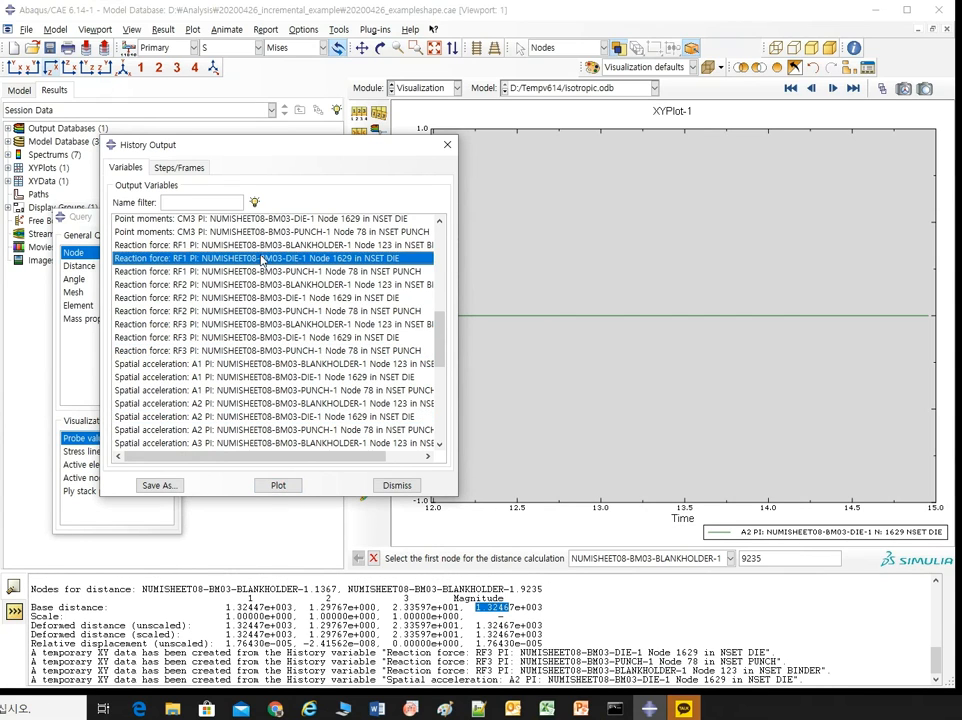
click(242, 313)
click(247, 326)
click(287, 484)
click(396, 485)
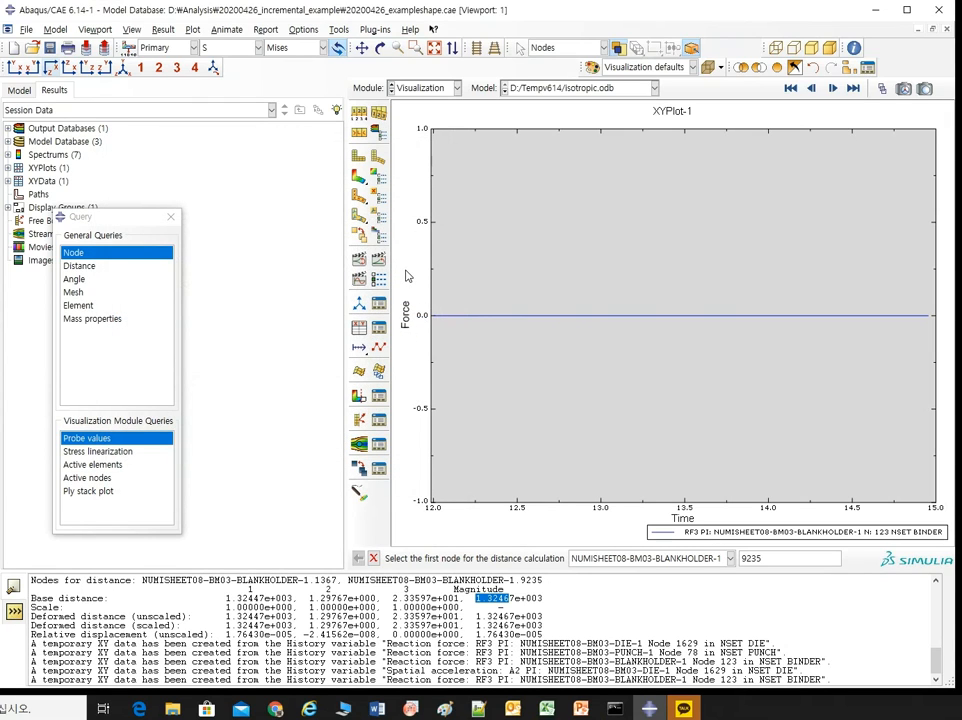
Step: Open the Load Manager in the Load module and switch the current model from Model-3 to 20200206_plate_explicit-finemnesh
click(422, 88)
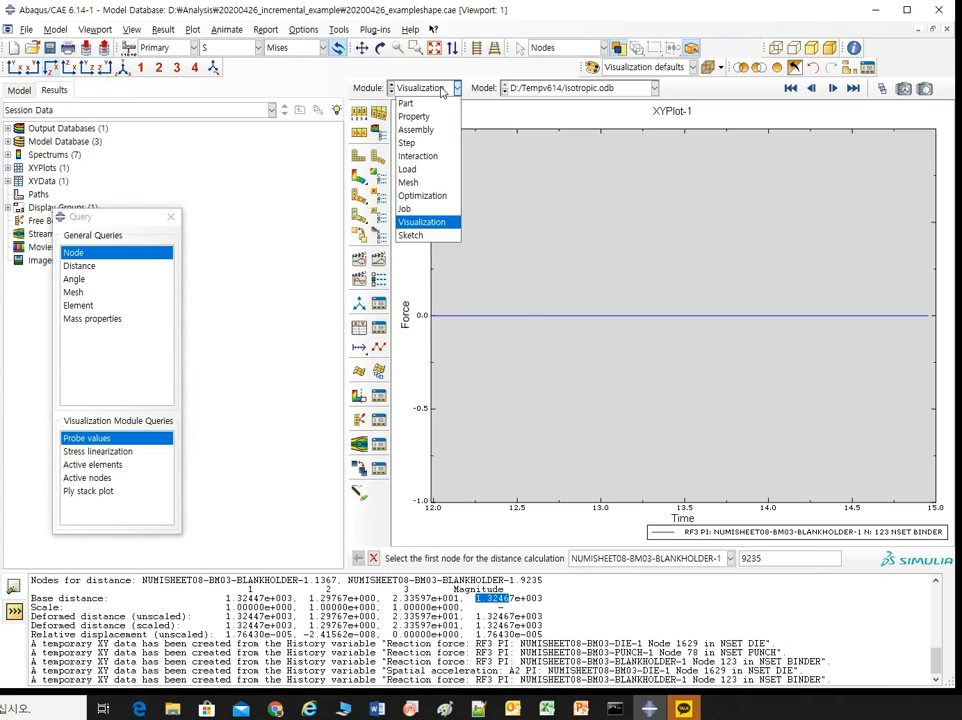
click(420, 166)
click(379, 111)
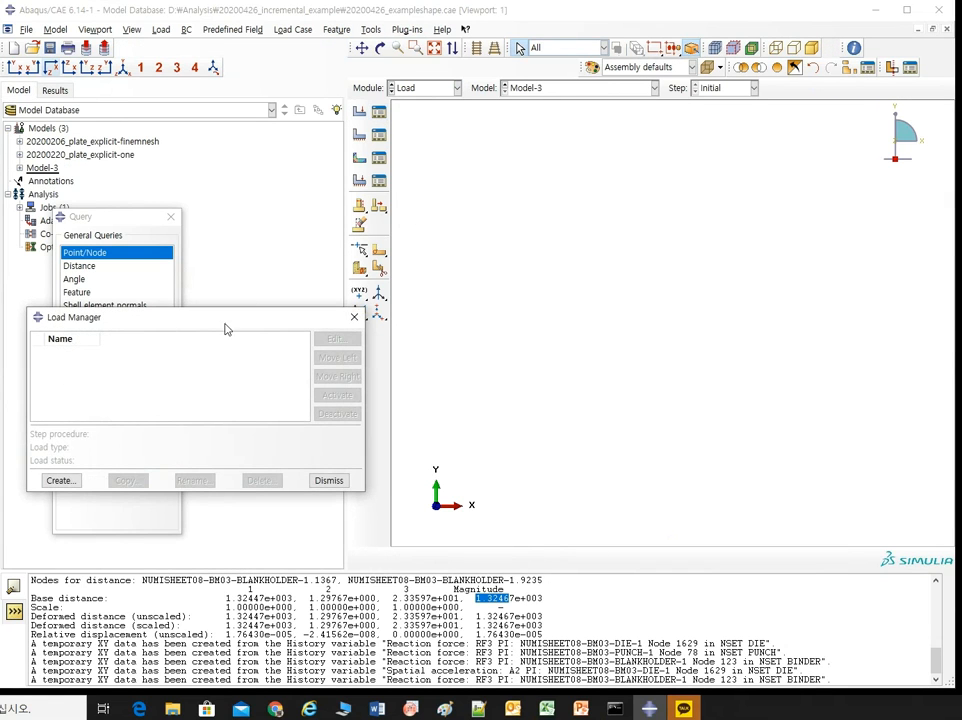
click(60, 481)
click(480, 379)
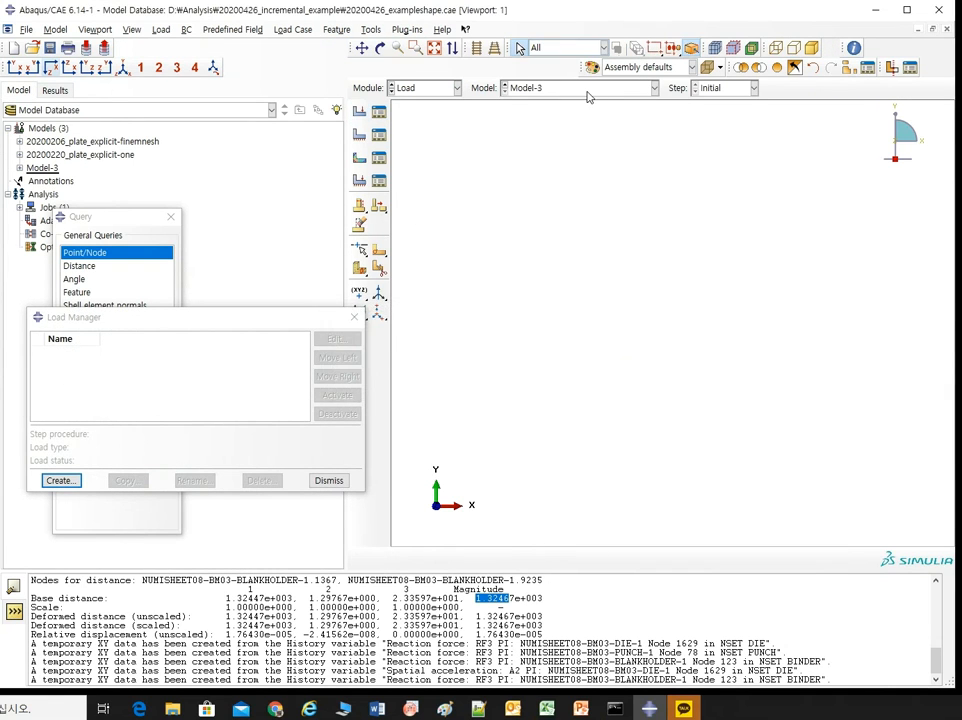
click(580, 88)
click(570, 102)
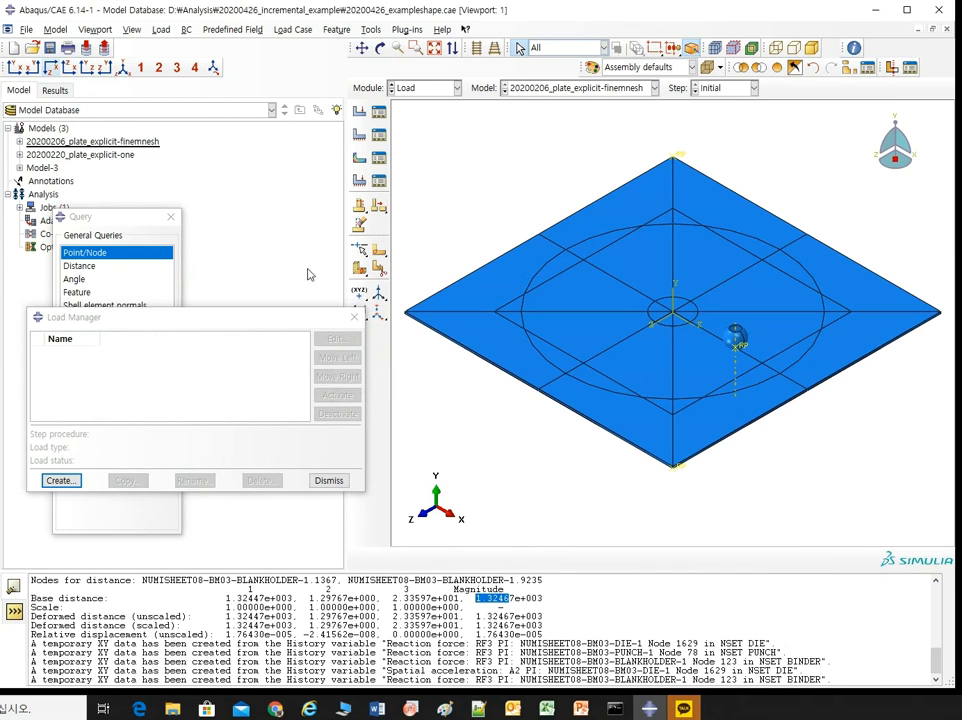
Step: Create a mechanical concentrated force load in Step-1 on the reference point of the spherical tool
click(60, 481)
drag(176, 222, 266, 225)
click(201, 260)
click(160, 289)
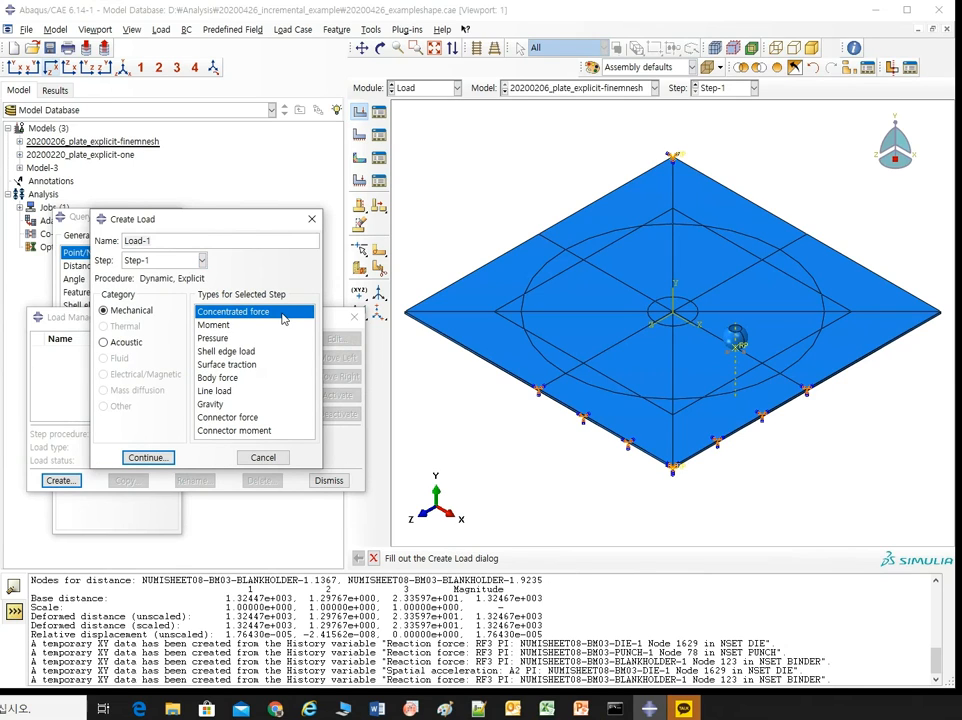
click(146, 457)
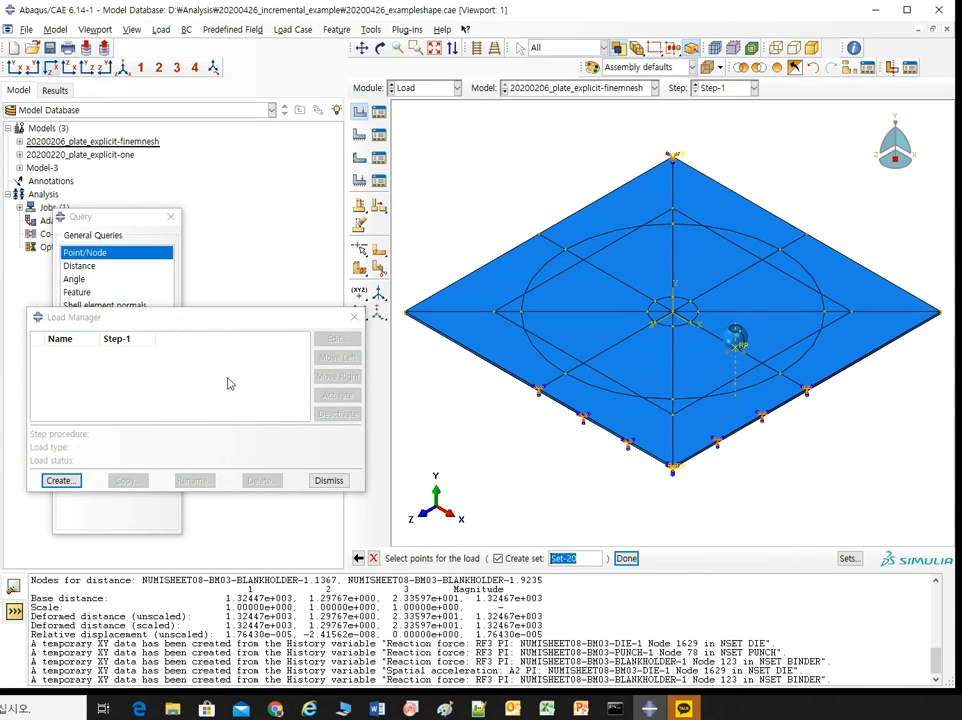
click(735, 348)
middle_click(767, 431)
Step: Set the concentrated force component CF1 to 100 and confirm the load
click(119, 202)
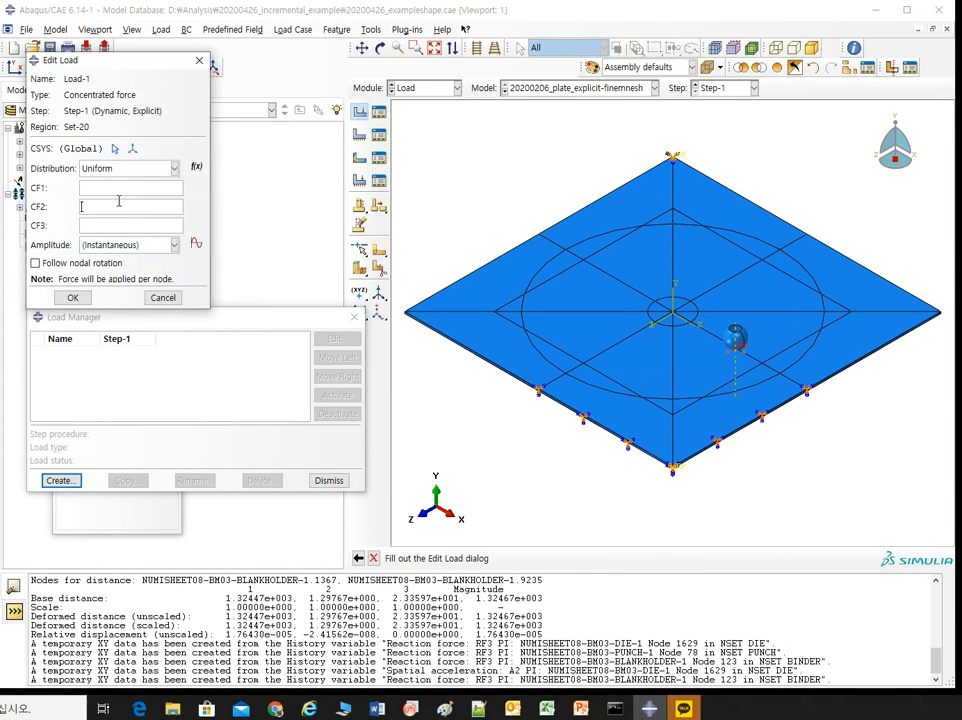
click(118, 189)
text(100)
click(116, 203)
click(72, 297)
Step: Create a uniform pressure load of magnitude 100 in Step-1 on a plate sector between the inner and outer circles
click(62, 480)
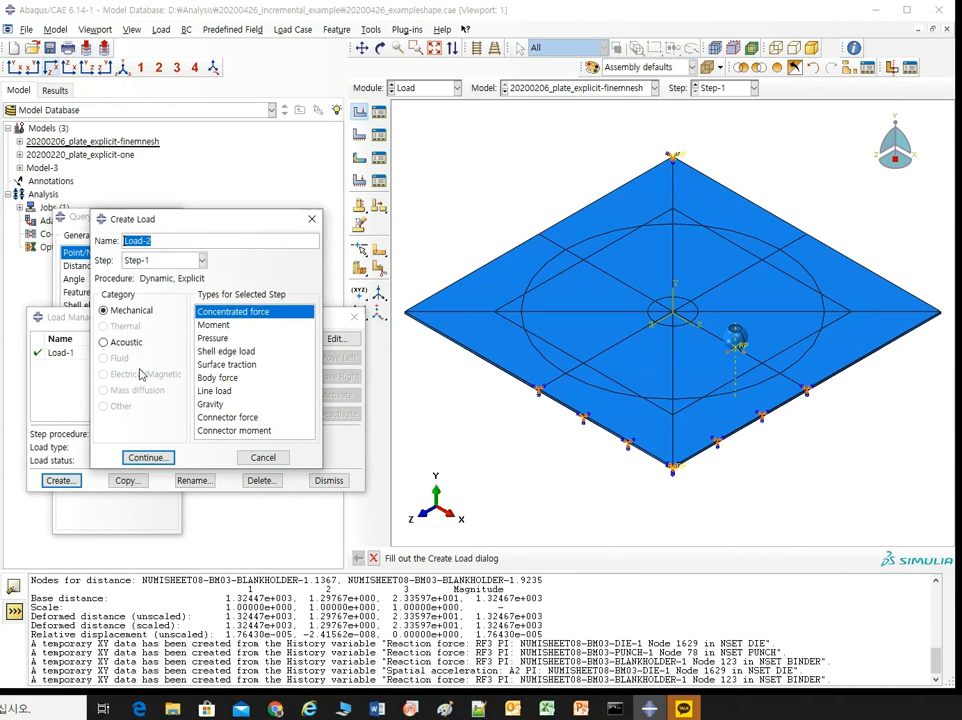
click(212, 338)
click(147, 457)
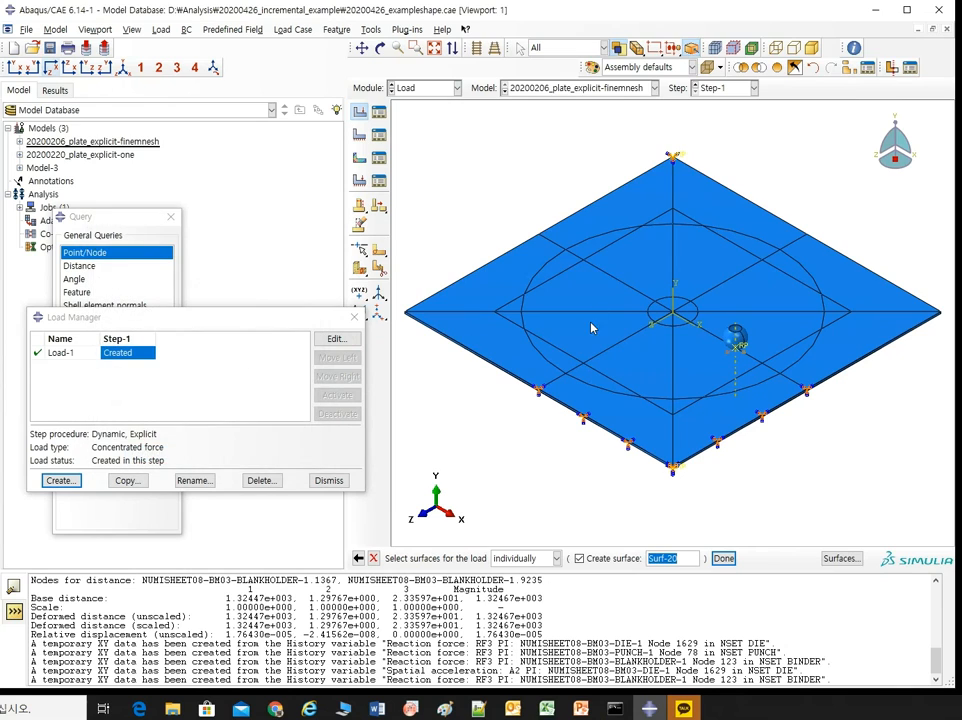
click(631, 335)
middle_click(631, 335)
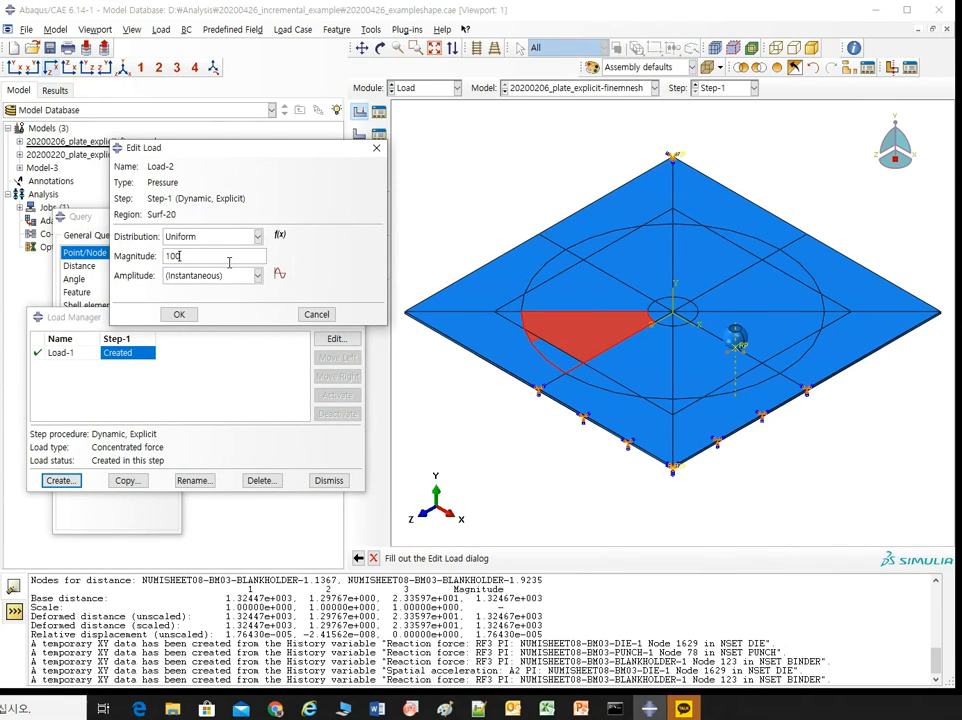
key(Return)
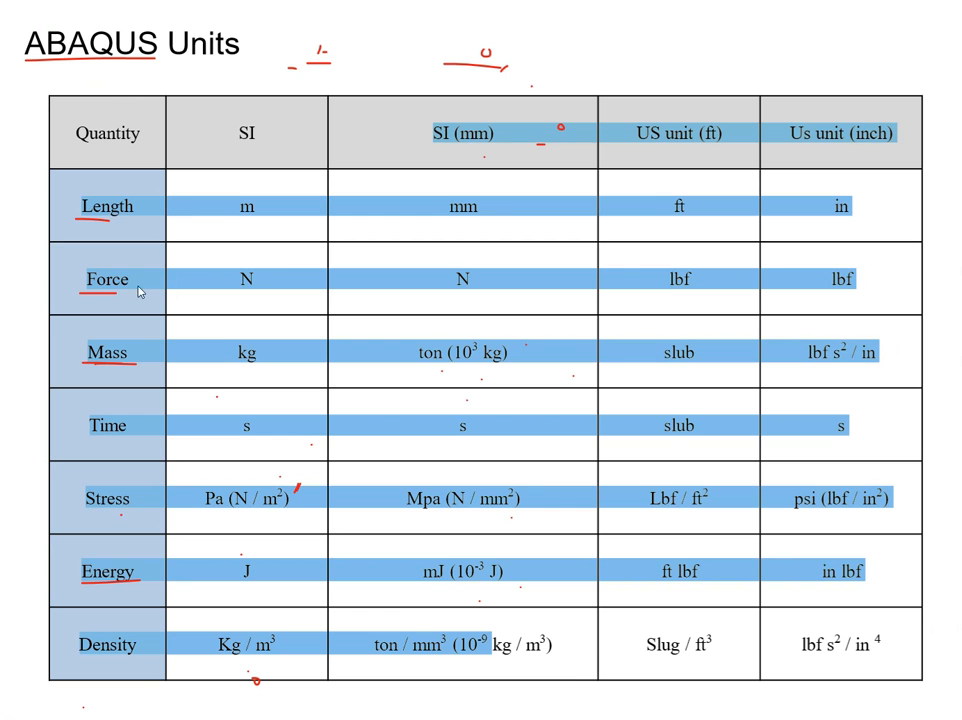
Step: In the ABAQUS Units document, highlight the SI (mm) column heading and its mm length unit
click(474, 140)
drag(437, 132, 497, 135)
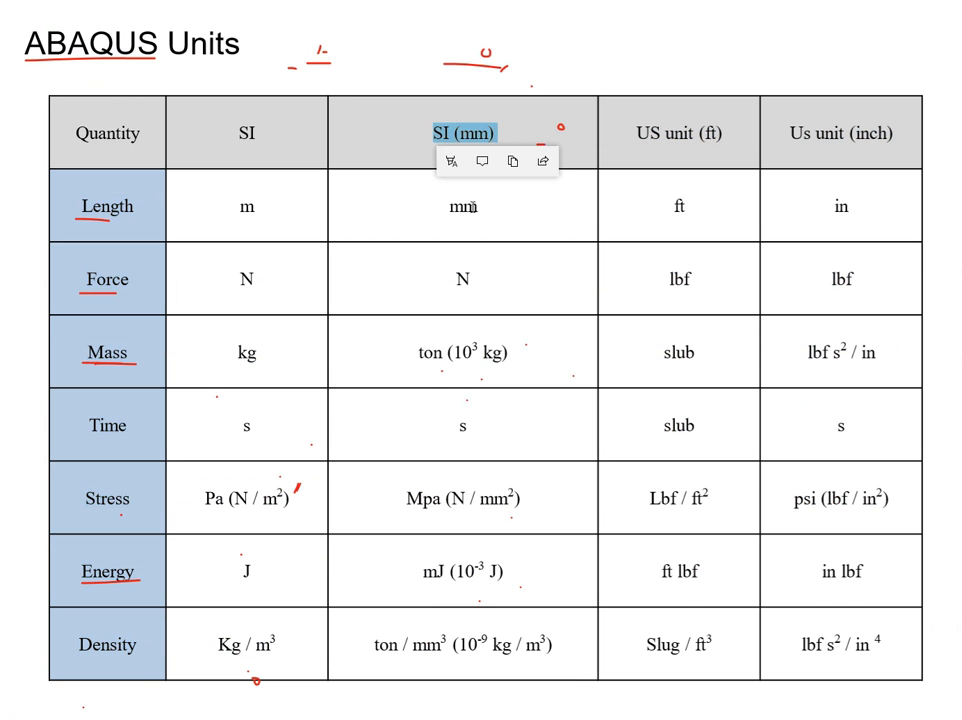
click(454, 224)
drag(451, 212, 480, 212)
click(464, 286)
drag(428, 135, 492, 145)
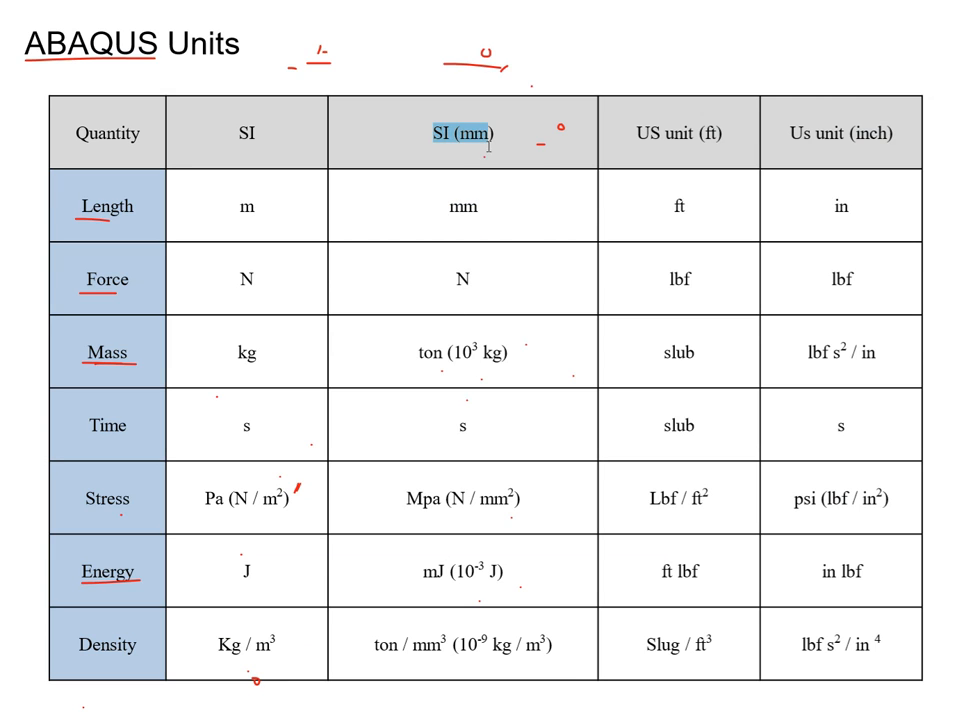
Step: Highlight the SI (mm) force unit N, the mass unit ton (10³ kg) and the ABAQUS Units title
click(487, 249)
drag(455, 281, 473, 283)
click(489, 334)
drag(437, 360, 507, 356)
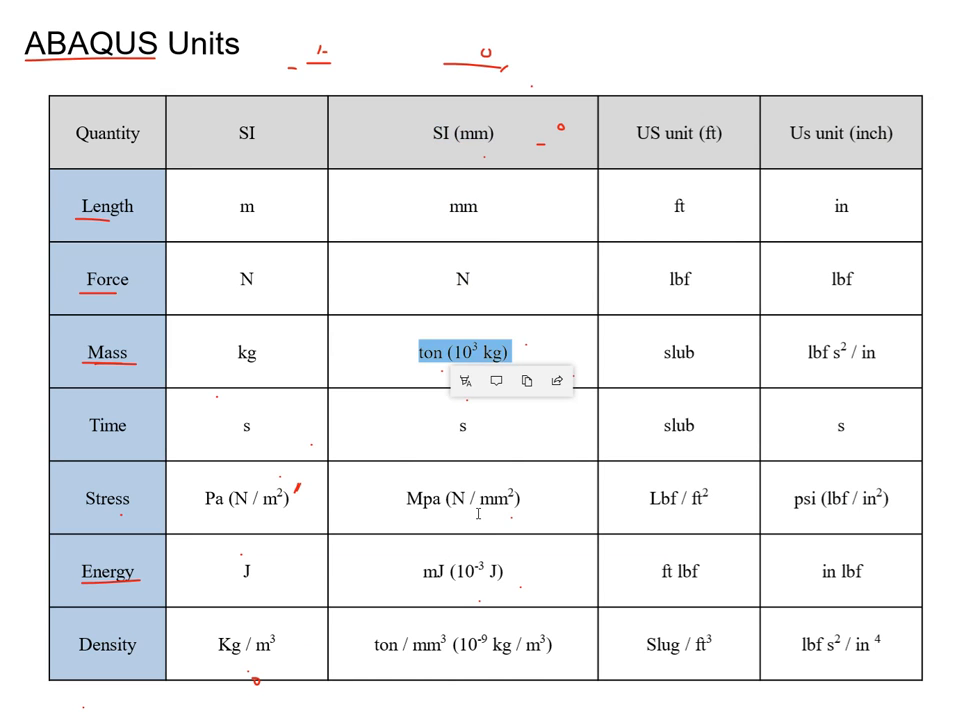
click(518, 522)
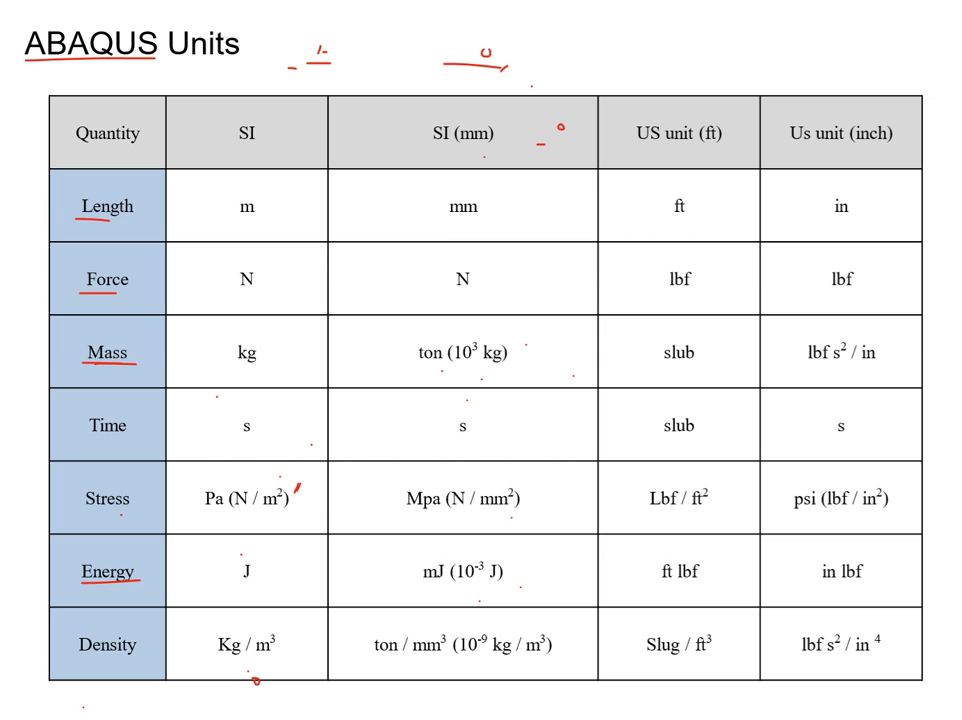
drag(20, 44, 308, 60)
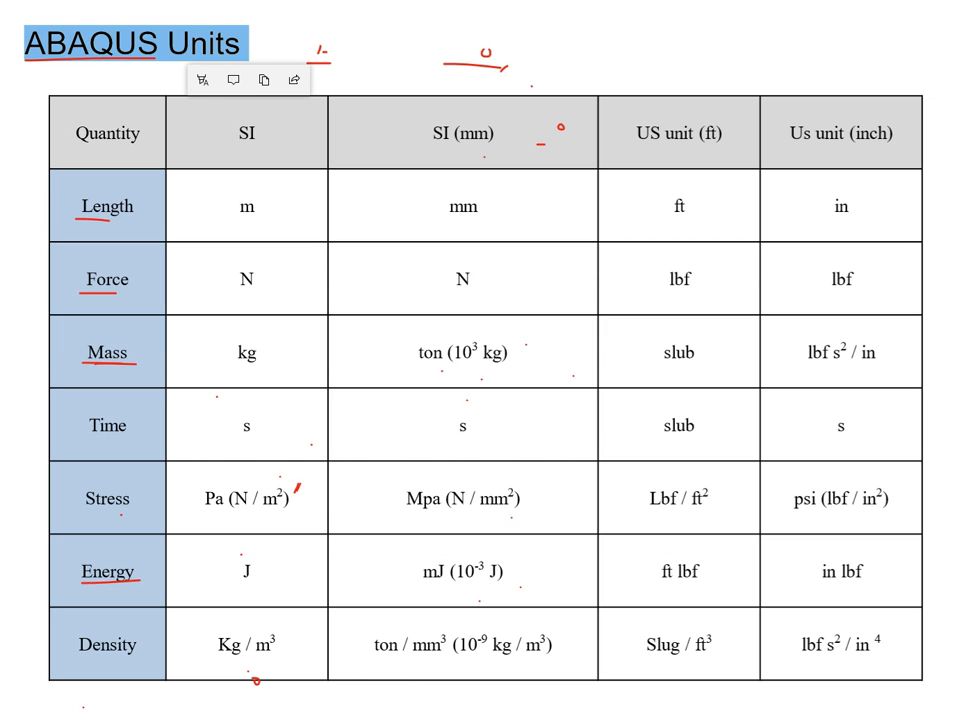